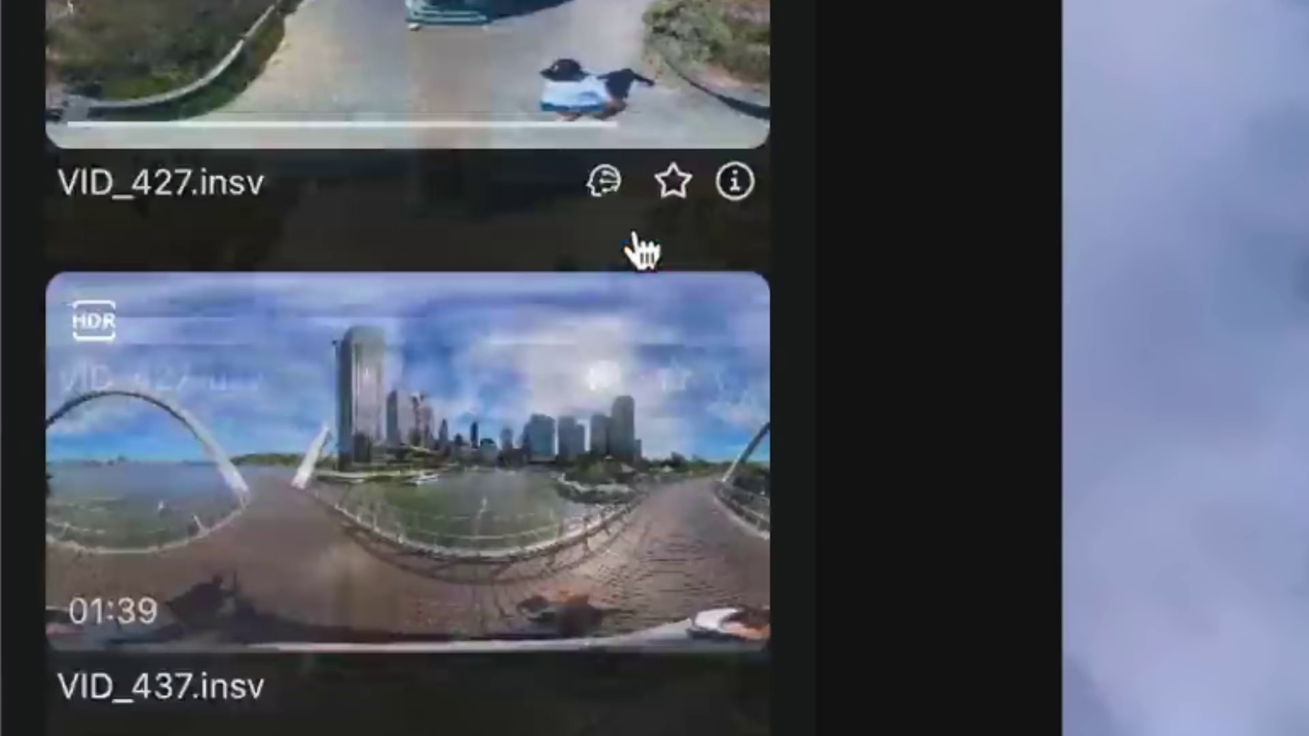
Step: Keyframe the current framing, then tilt the view into a tiny-planet look at a later point
{"action": "scroll", "coordinate": [127, 524], "scroll_direction": "down", "scroll_amount": 5}
{"action": "scroll", "coordinate": [127, 523], "scroll_direction": "up", "scroll_amount": 5}
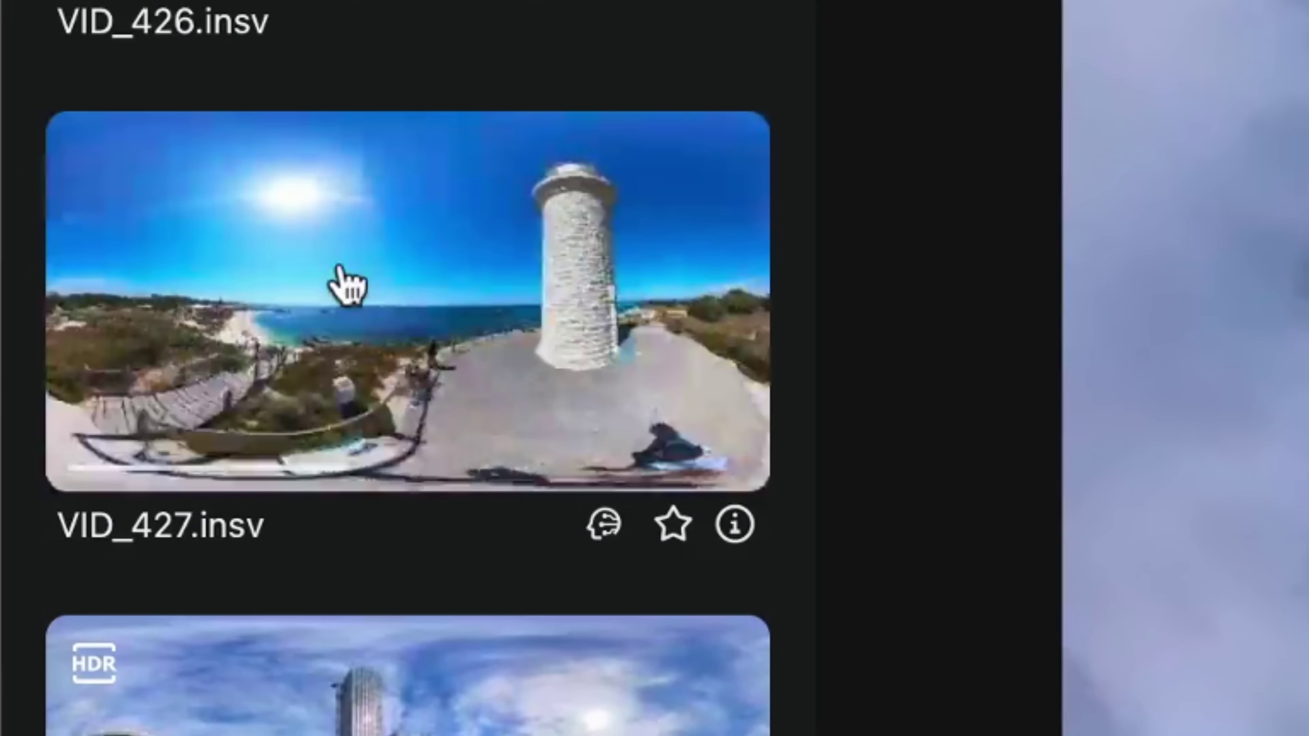
{"action": "left_click", "coordinate": [693, 356]}
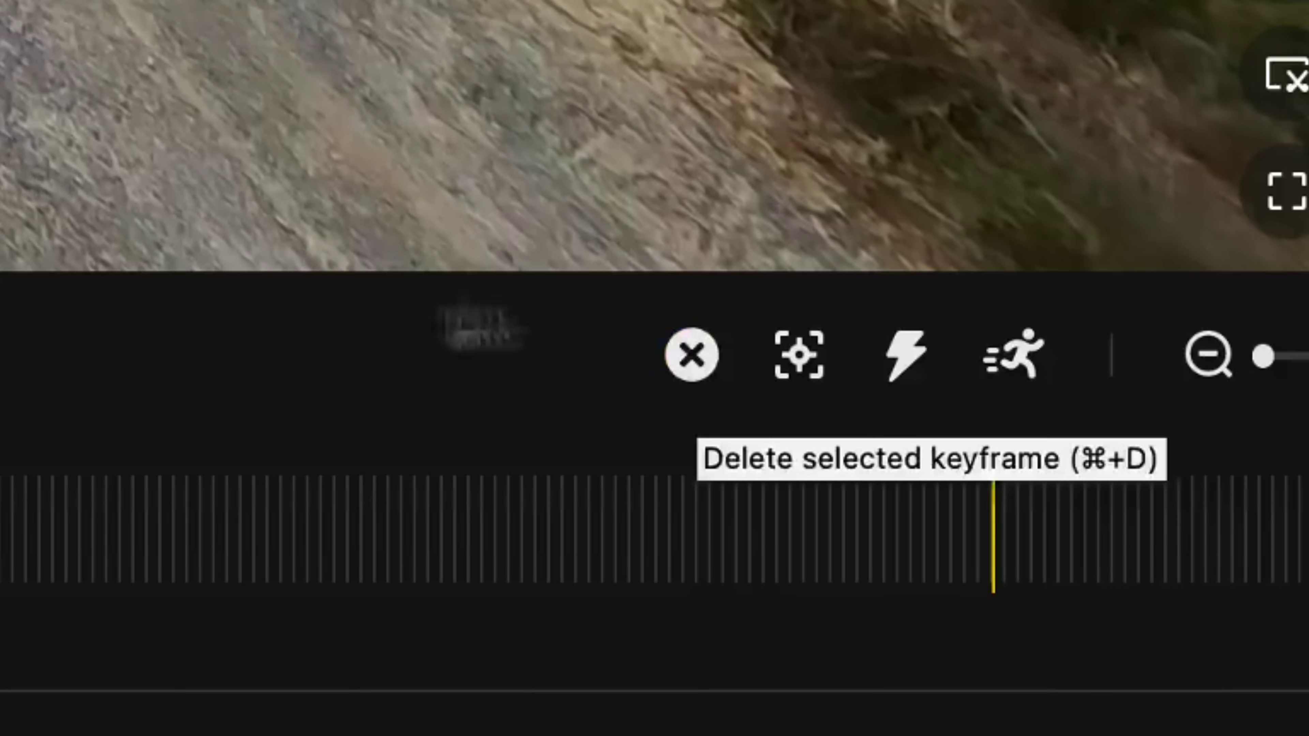
{"action": "left_click", "coordinate": [469, 529]}
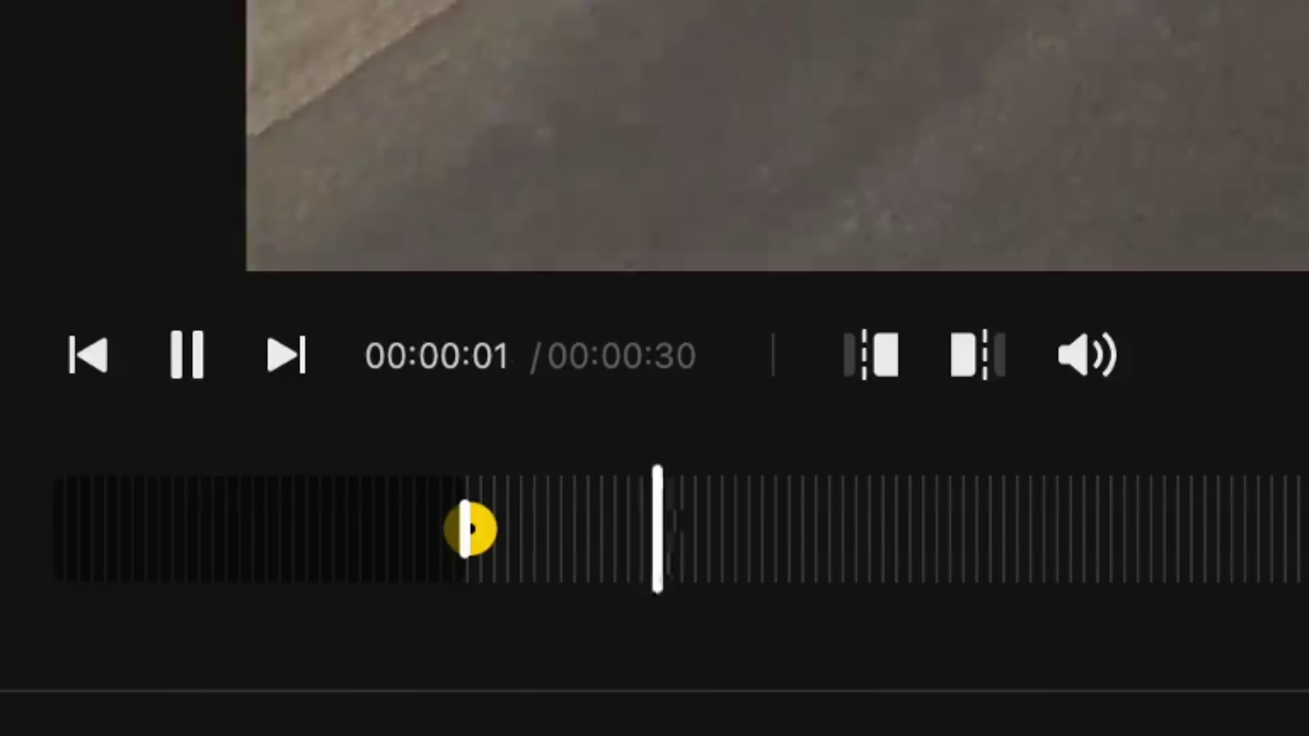
{"action": "key", "text": "space"}
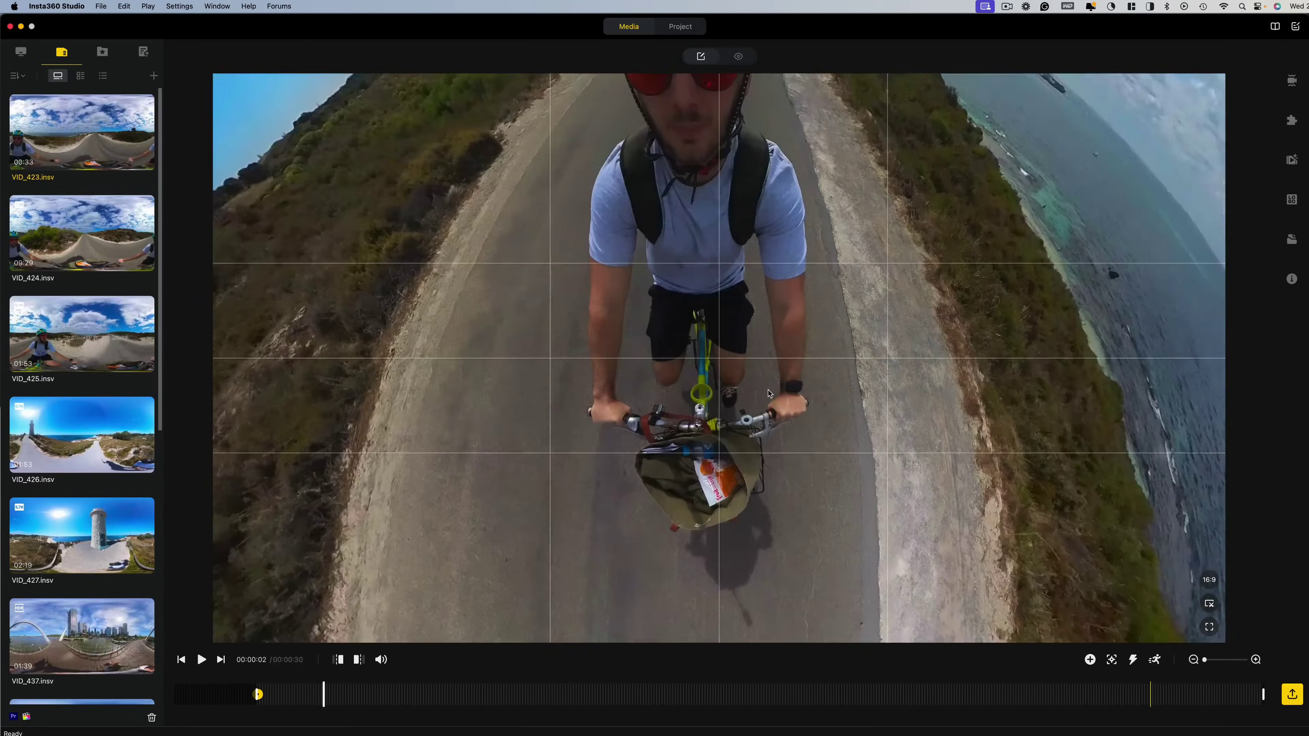
{"action": "left_click_drag", "start_coordinate": [768, 393], "coordinate": [767, 289]}
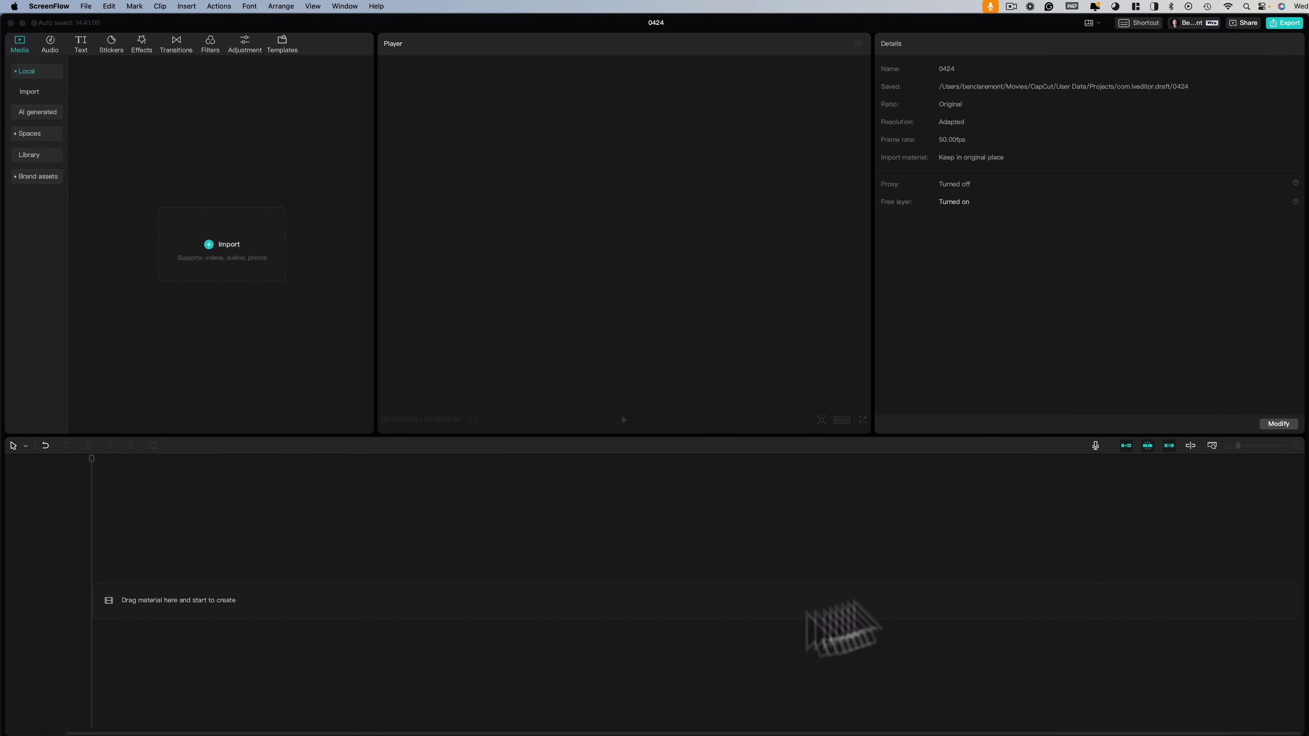
Step: Drag the five exported VID_2024 MP4s from the Clips folder into CapCut's media library
{"action": "key", "text": "super+Tab"}
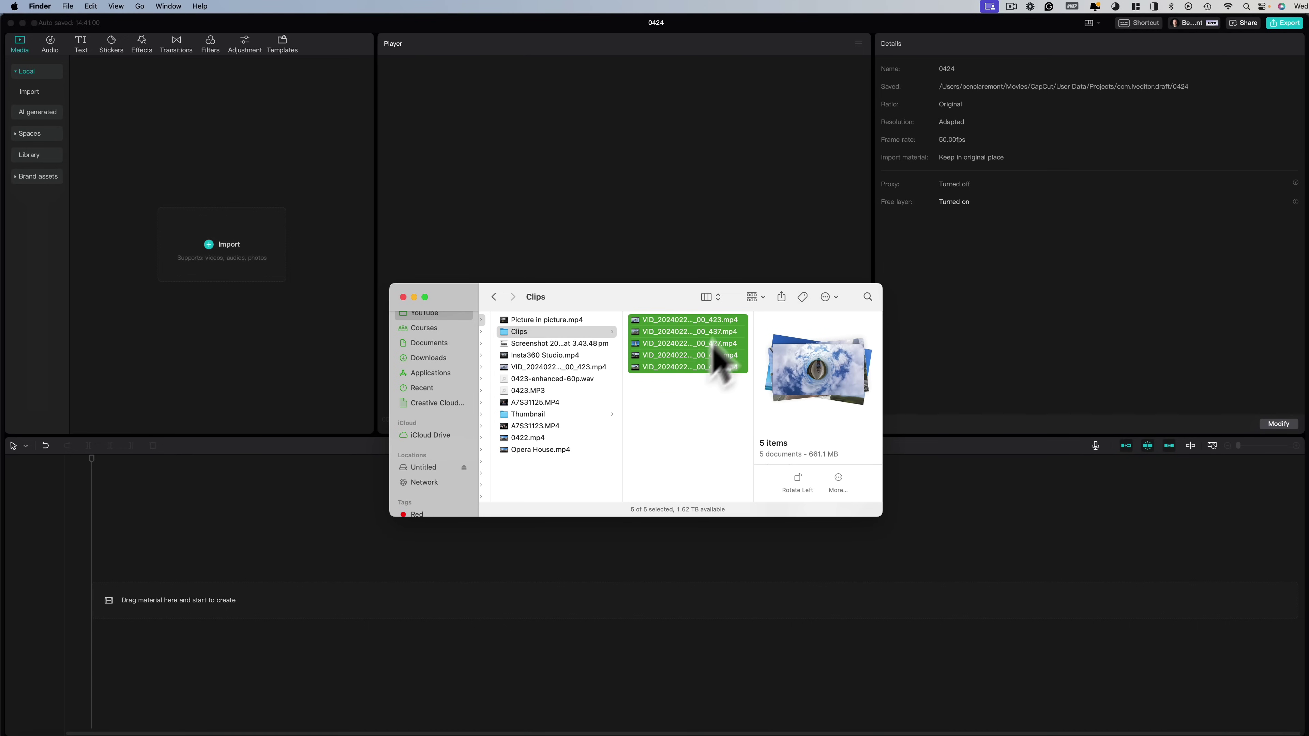
{"action": "left_click_drag", "start_coordinate": [700, 352], "coordinate": [216, 268]}
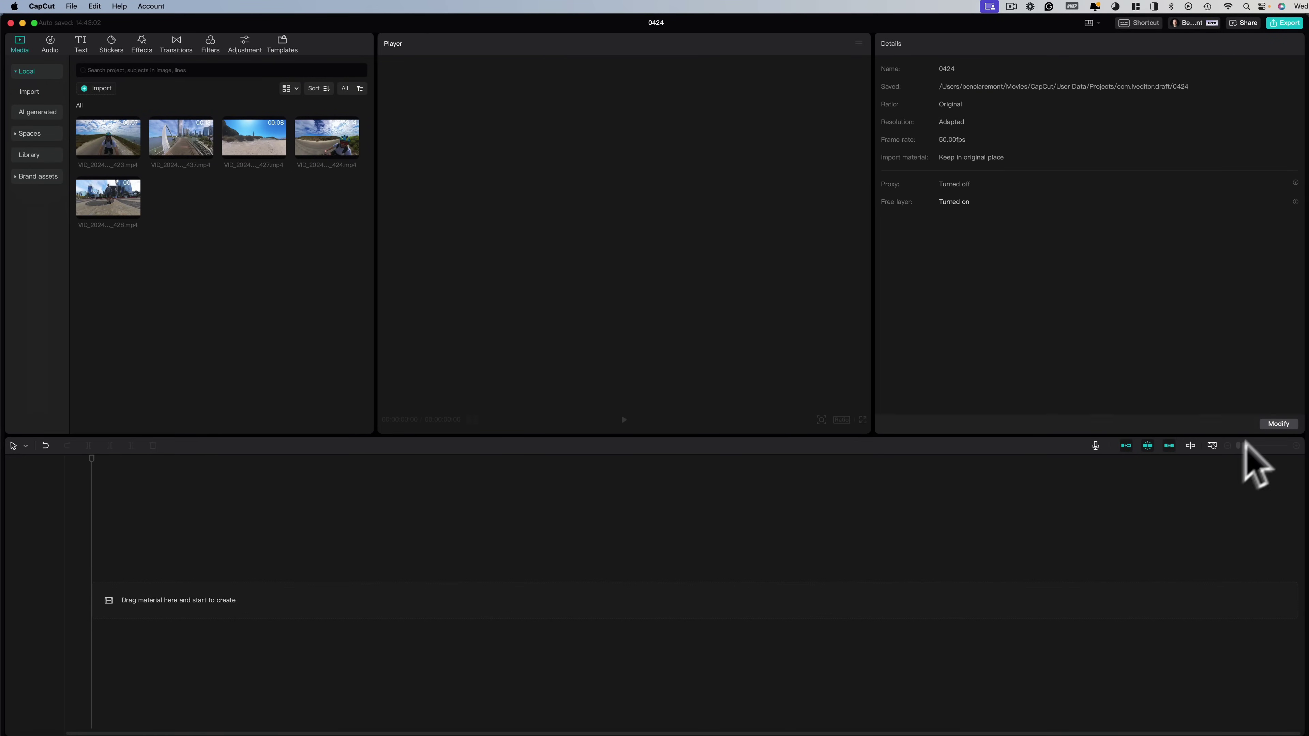
Step: Name the project Perth with a Customized 3840x2160 resolution at 30.00 fps
{"action": "left_click", "coordinate": [1277, 423]}
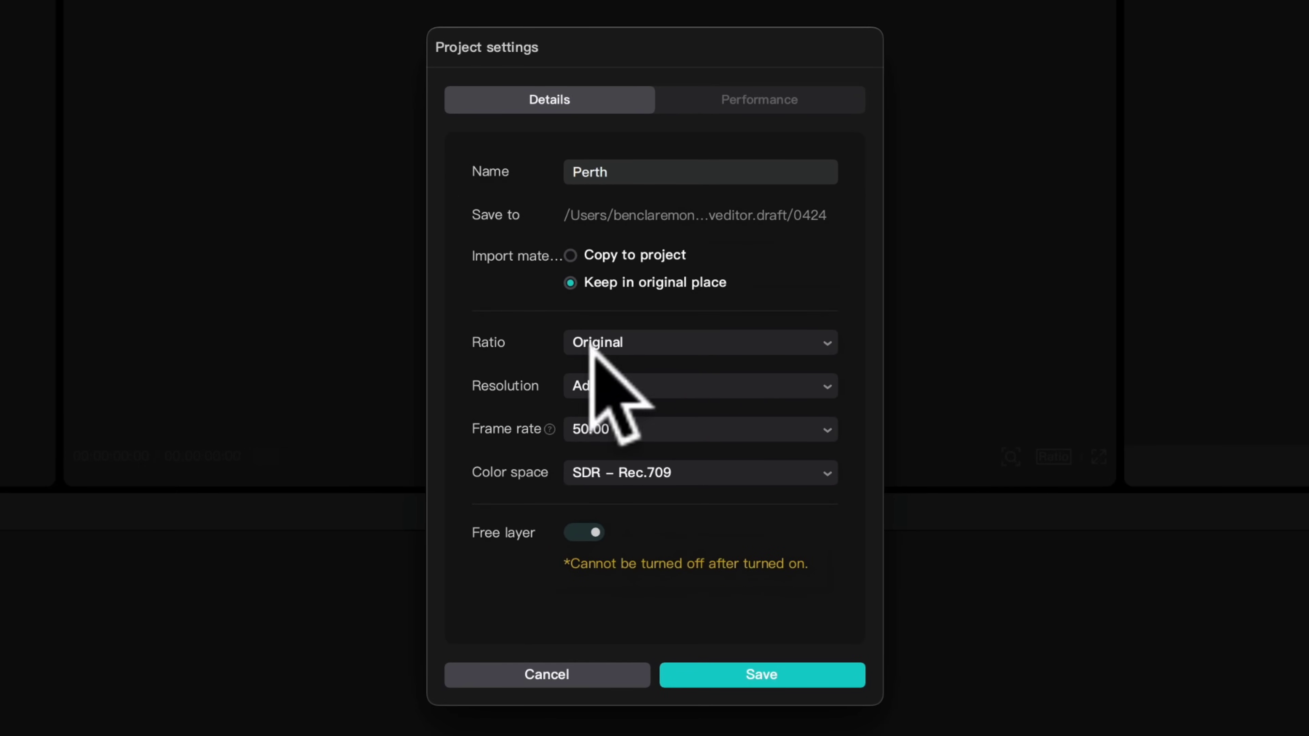
{"action": "left_click", "coordinate": [630, 382]}
{"action": "left_click", "coordinate": [642, 458]}
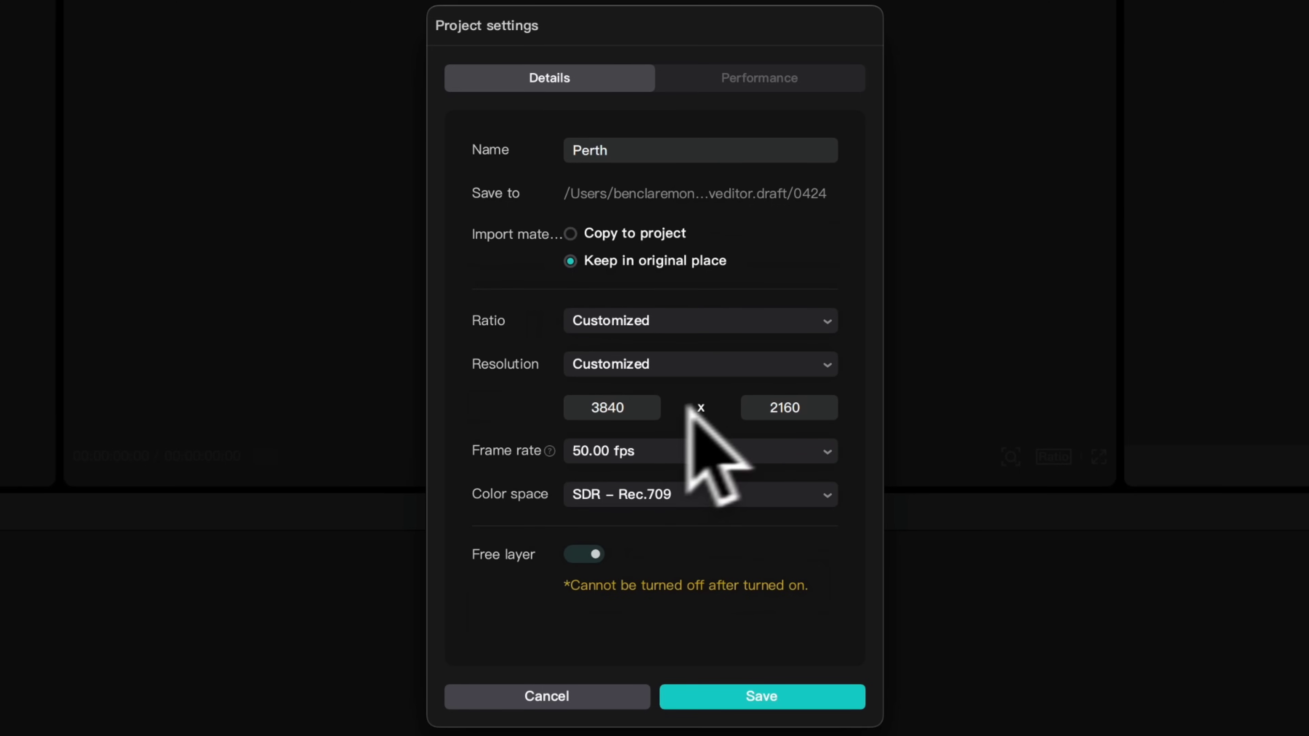
{"action": "left_click", "coordinate": [639, 447]}
{"action": "left_click", "coordinate": [637, 561]}
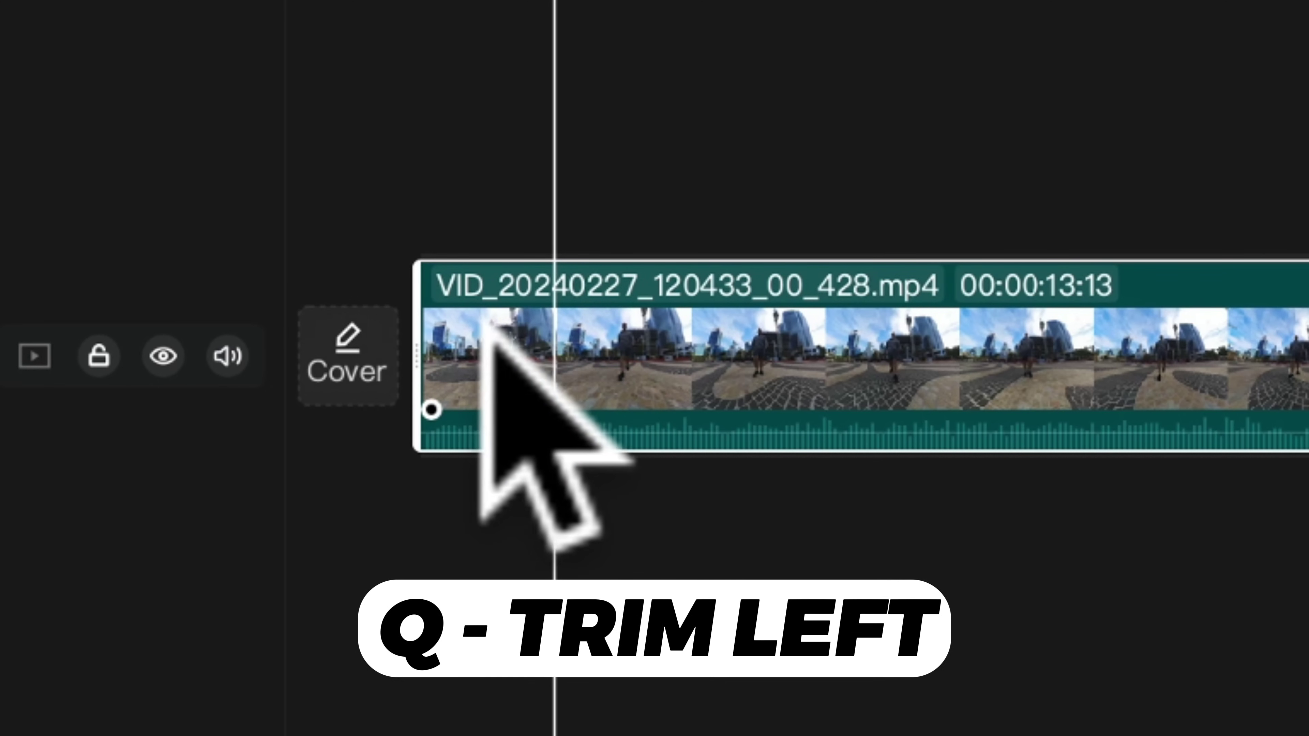
Step: Trim clip 428 to 00:00:11:09, add the lighthouse and cycling clips, and shorten clip 427
{"action": "left_click_drag", "start_coordinate": [342, 459], "coordinate": [427, 467]}
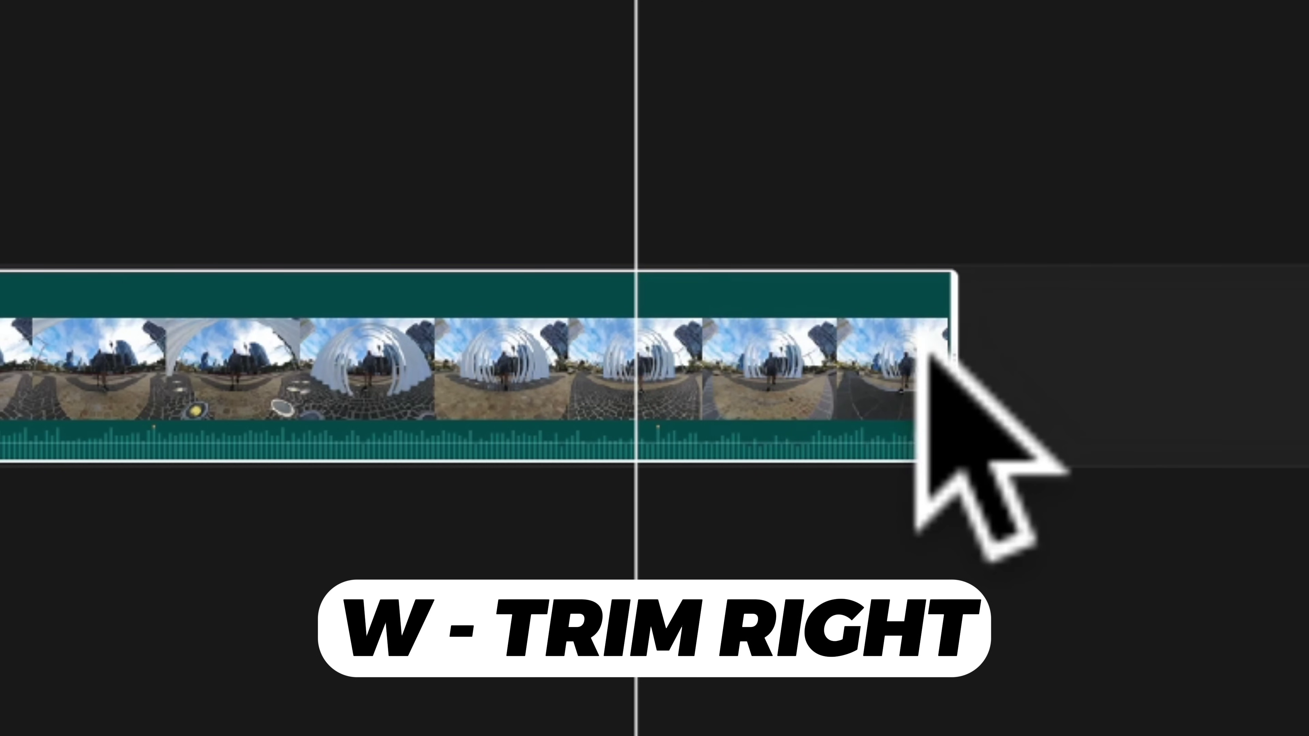
{"action": "key", "text": "w"}
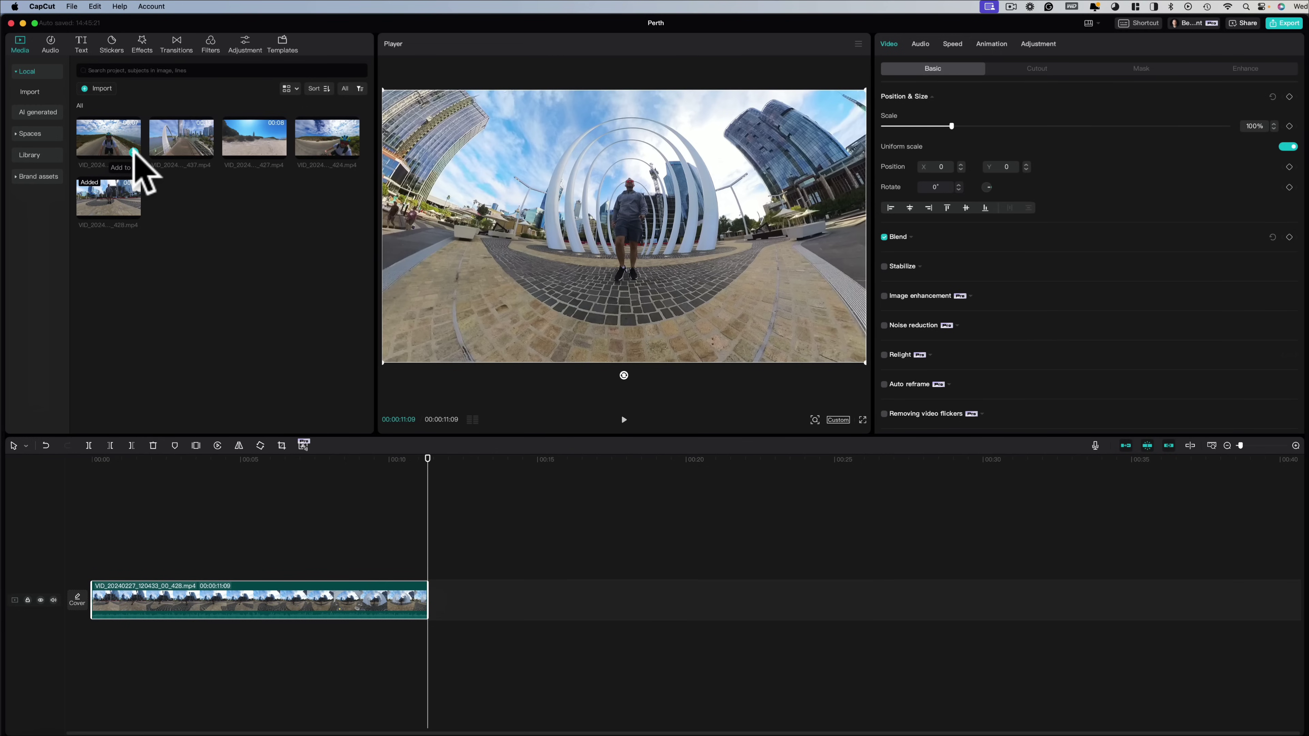
{"action": "left_click", "coordinate": [133, 152]}
{"action": "left_click", "coordinate": [279, 150]}
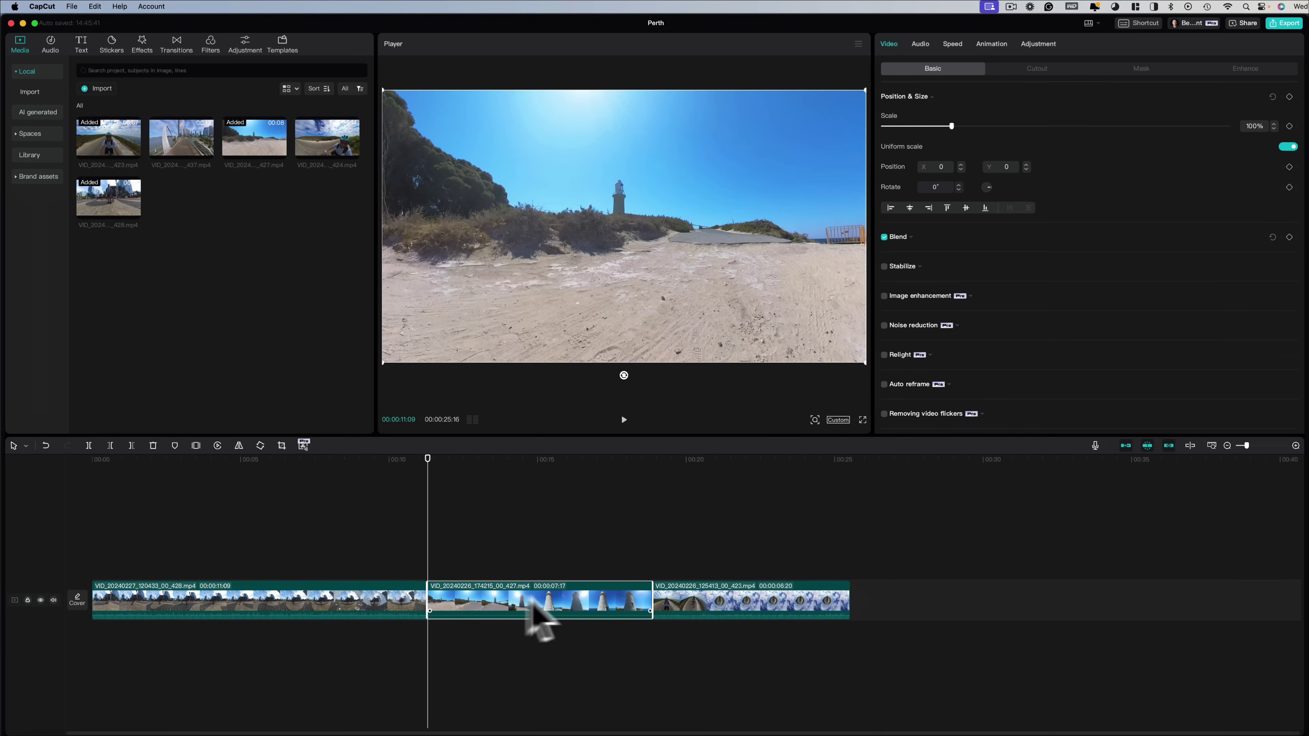
{"action": "left_click_drag", "start_coordinate": [431, 483], "coordinate": [632, 492]}
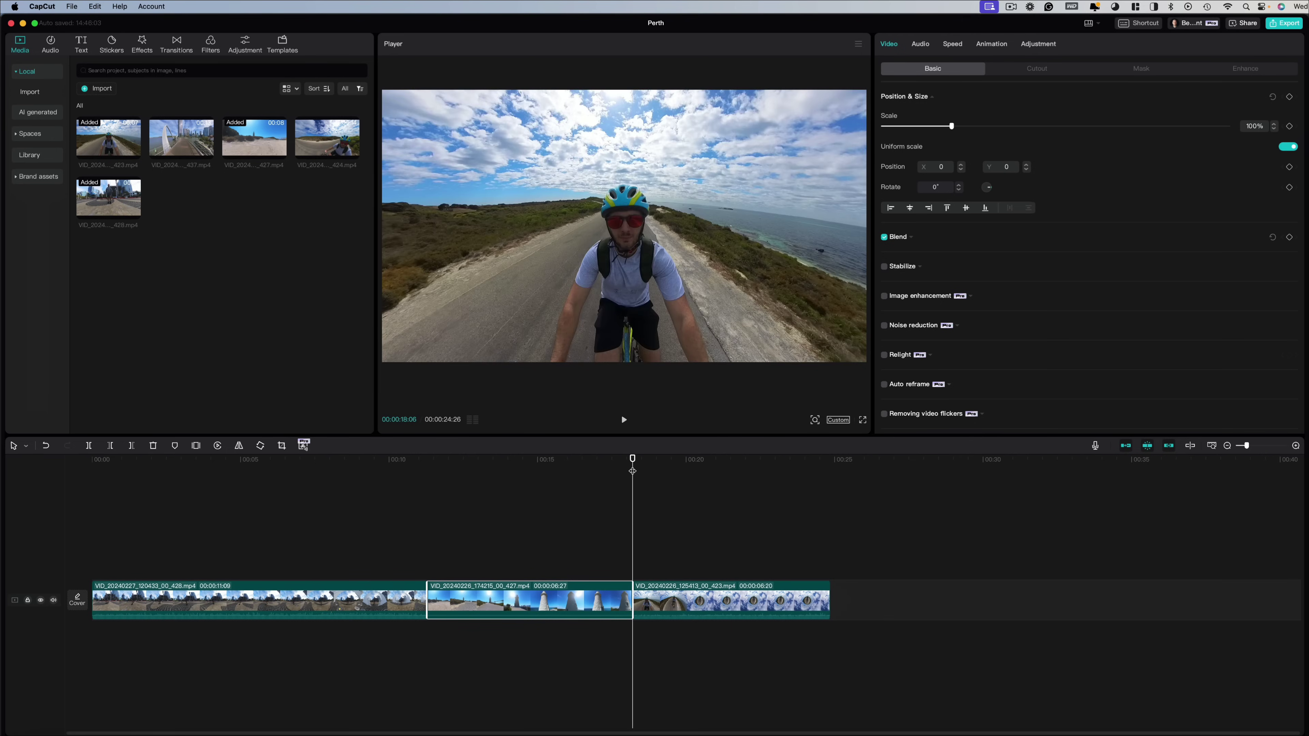
{"action": "left_click_drag", "start_coordinate": [631, 488], "coordinate": [1019, 490]}
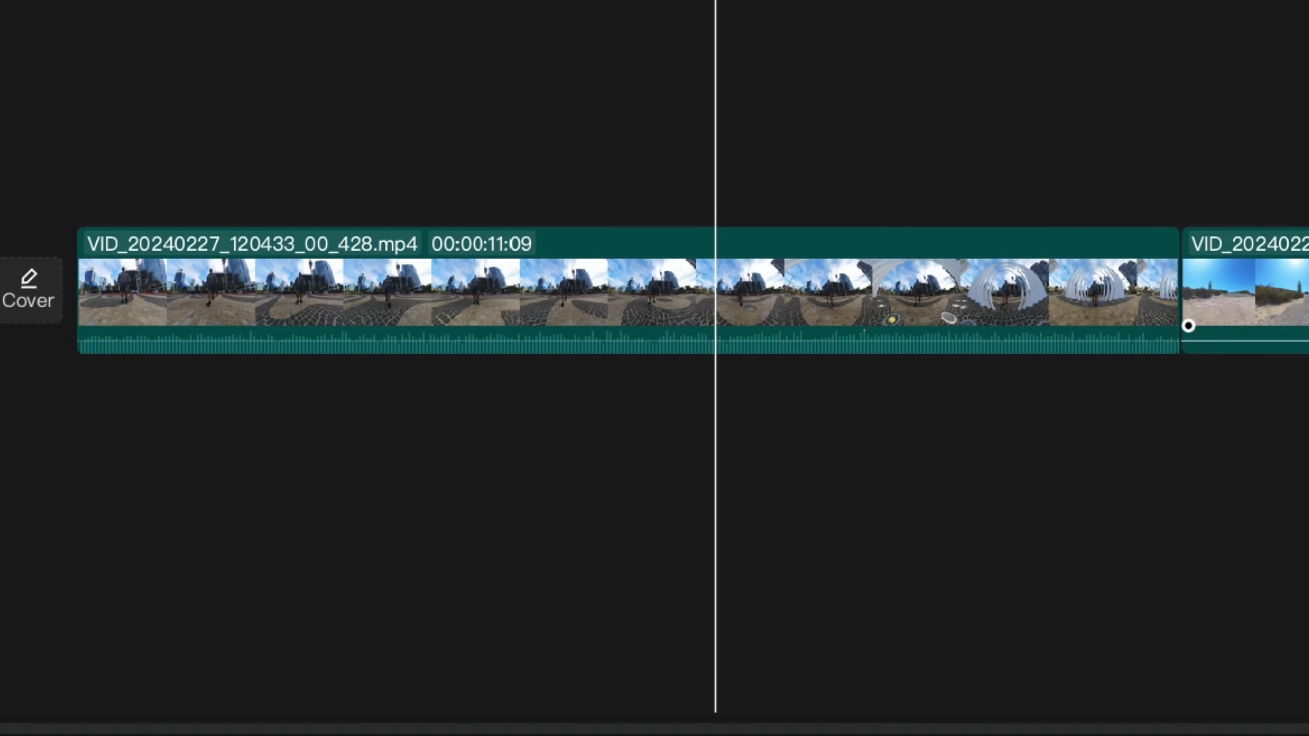
{"action": "scroll", "coordinate": [1002, 361], "scroll_direction": "right", "scroll_amount": 10}
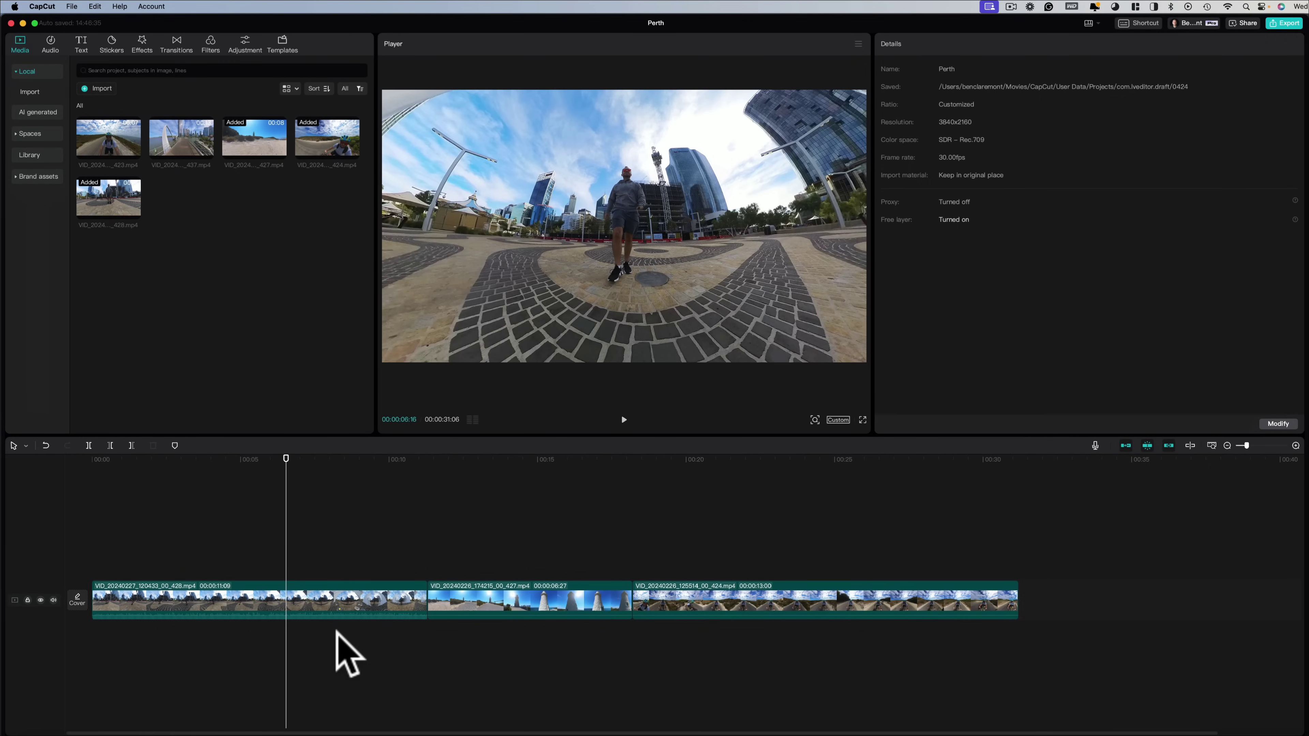
{"action": "key", "text": "space"}
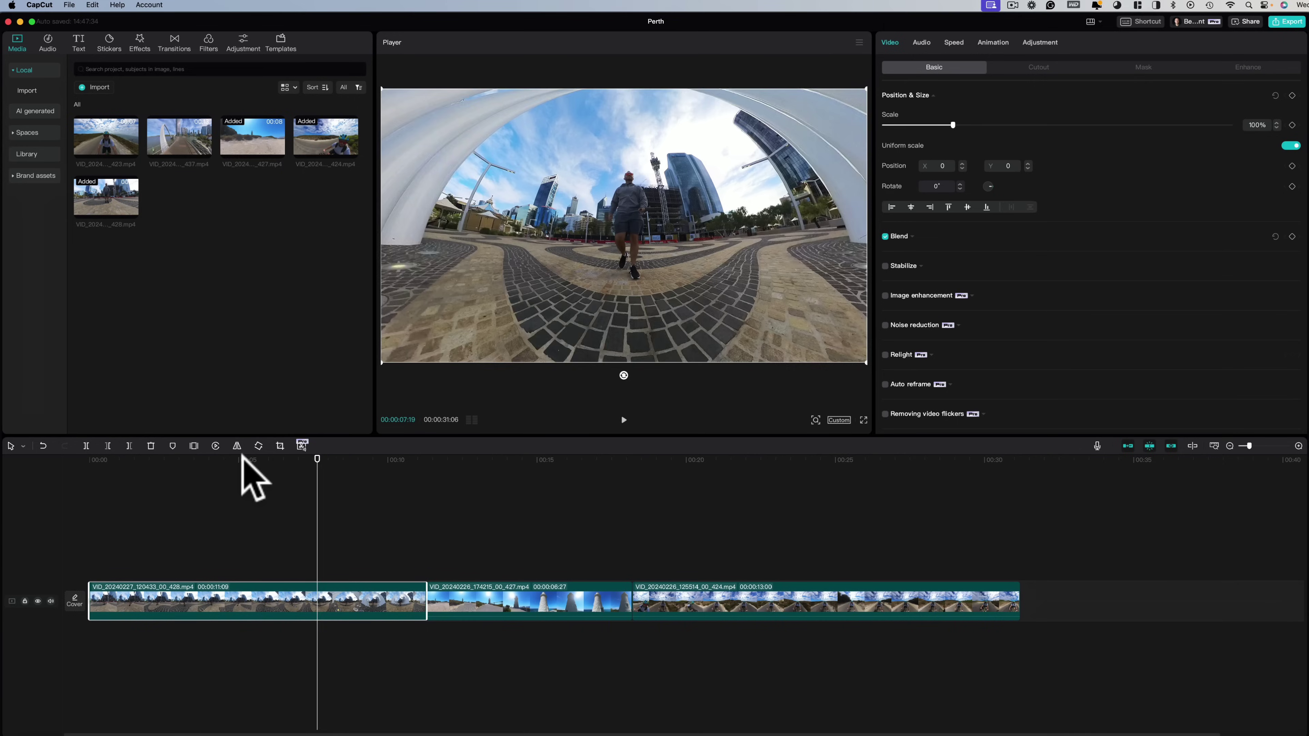
{"action": "left_click", "coordinate": [243, 489]}
{"action": "left_click", "coordinate": [233, 523]}
{"action": "key", "text": "space"}
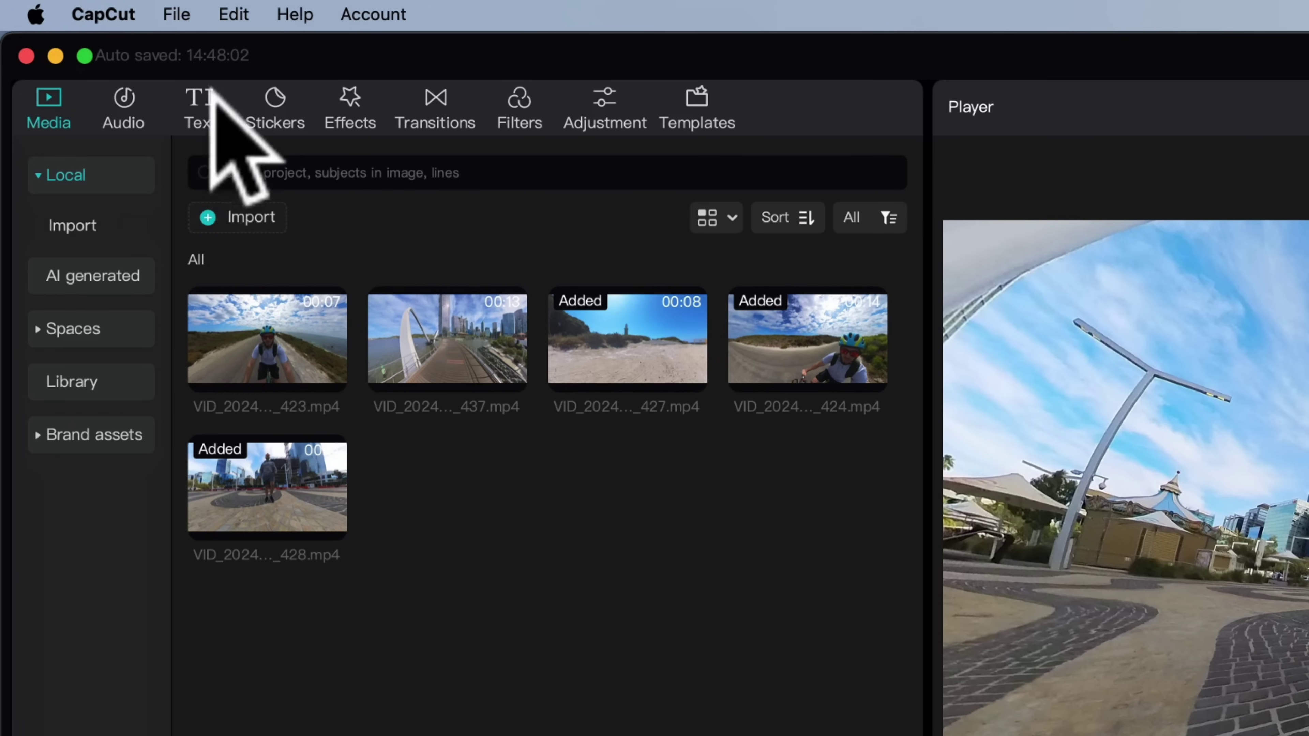
Step: Add a default text clip reading 'Perth, Western Australia'
{"action": "left_click", "coordinate": [205, 106]}
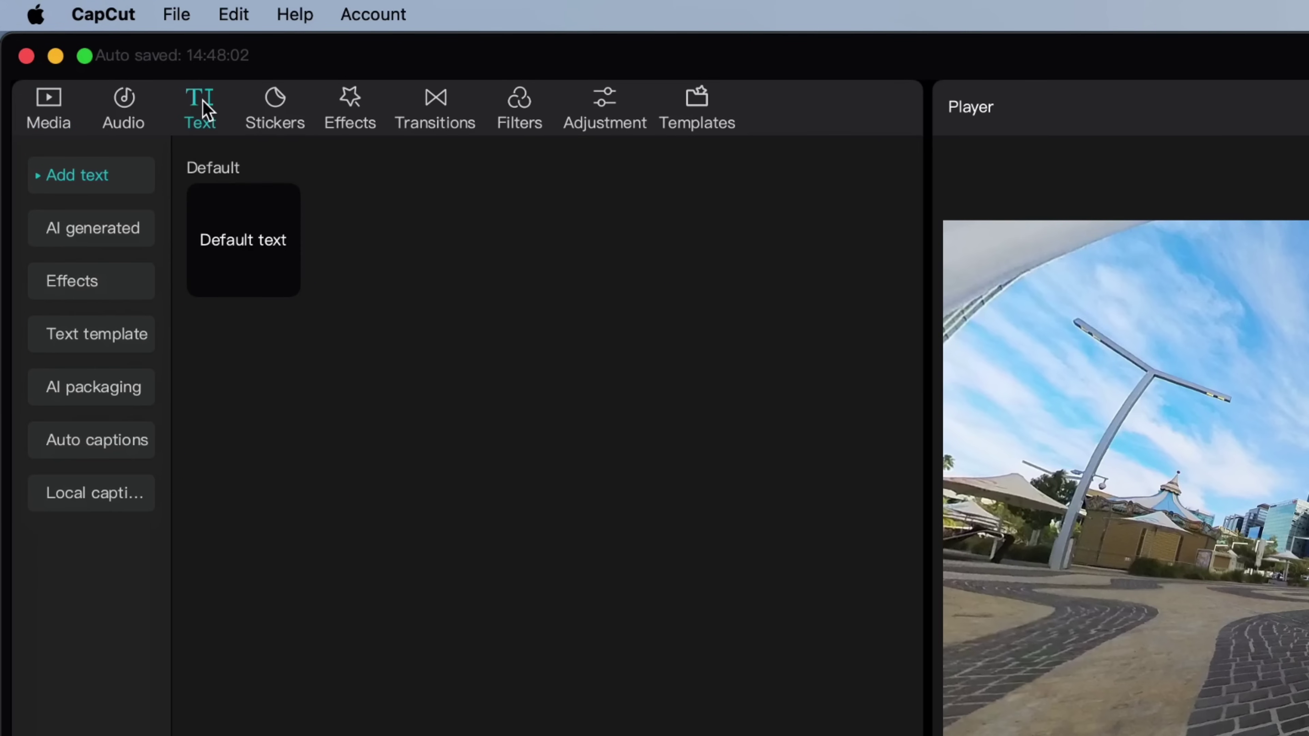
{"action": "mouse_move", "coordinate": [230, 255]}
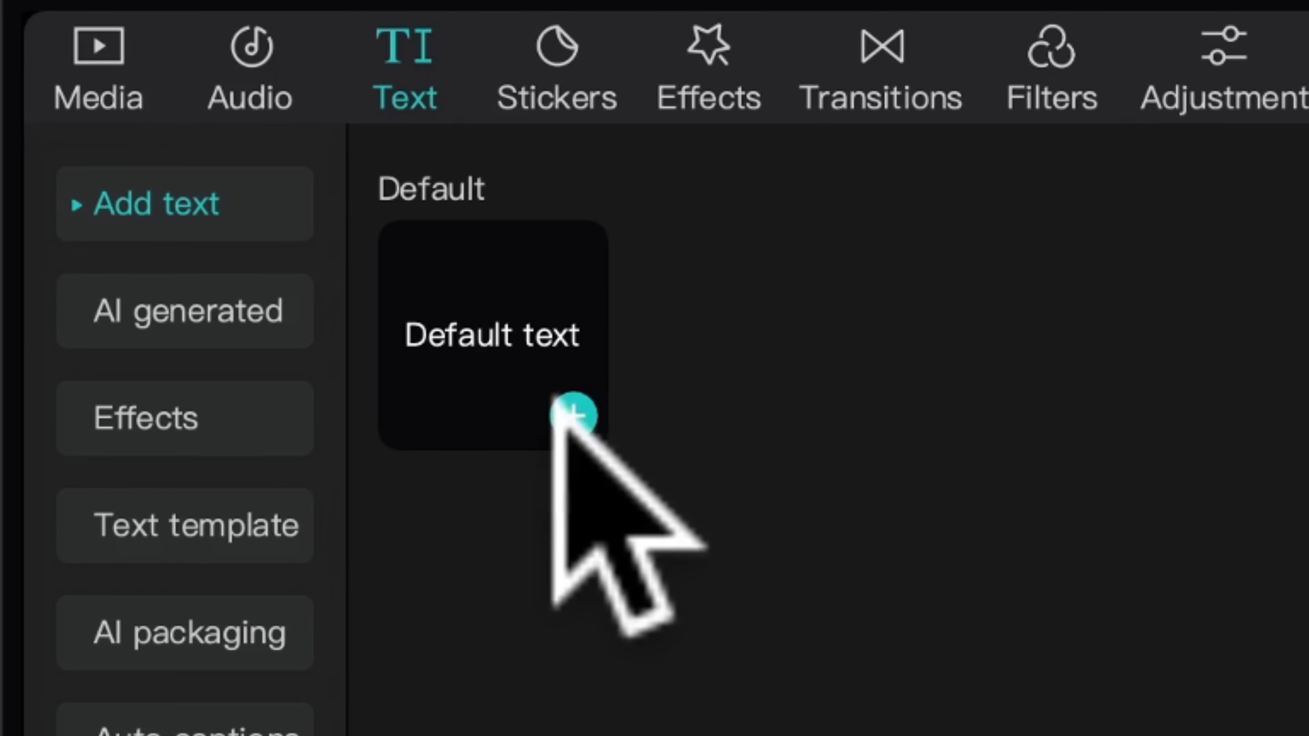
{"action": "left_click", "coordinate": [573, 418]}
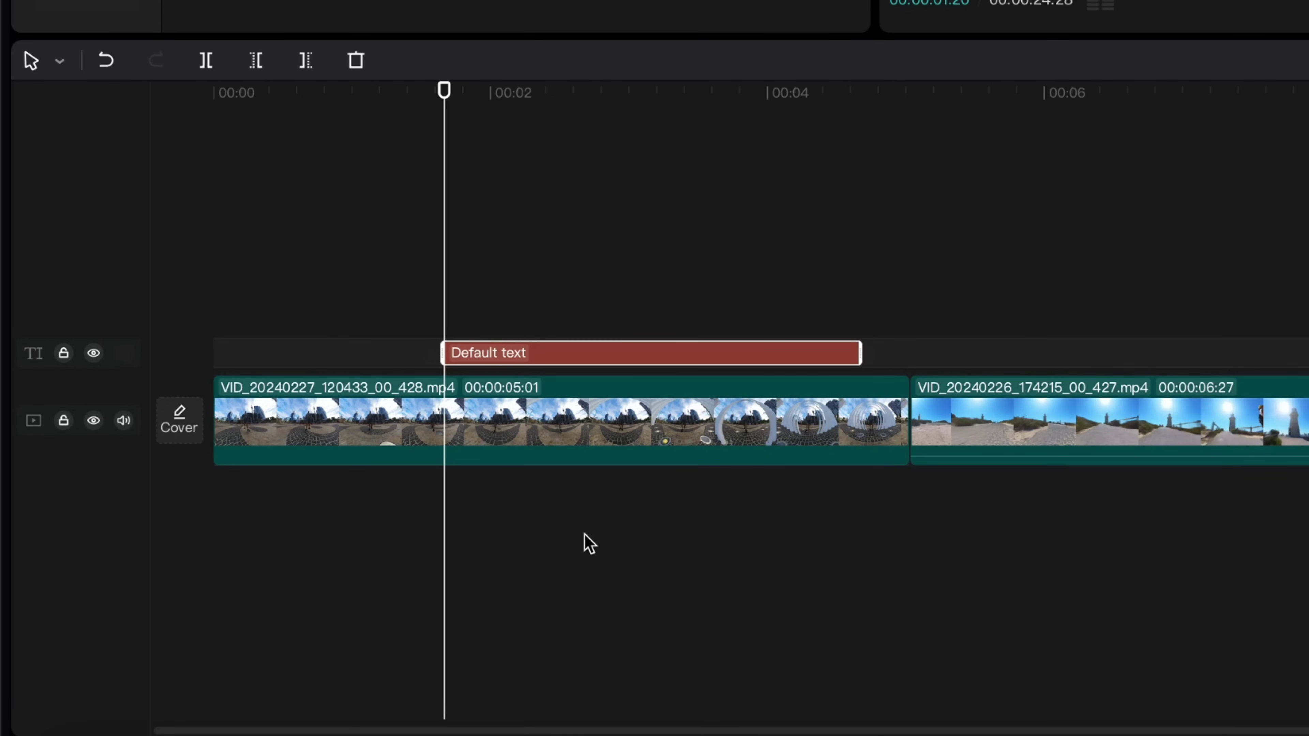
{"action": "left_click", "coordinate": [522, 352]}
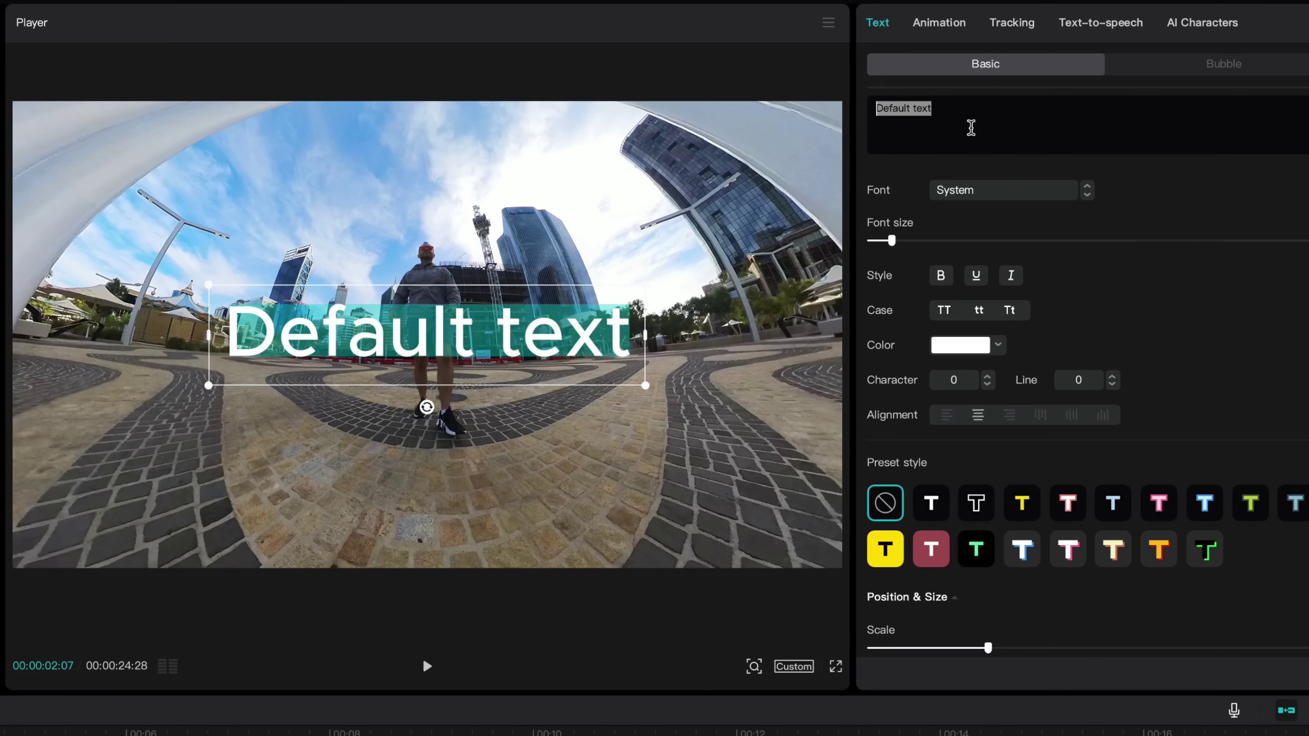
{"action": "type", "text": "Perth, Western Australia"}
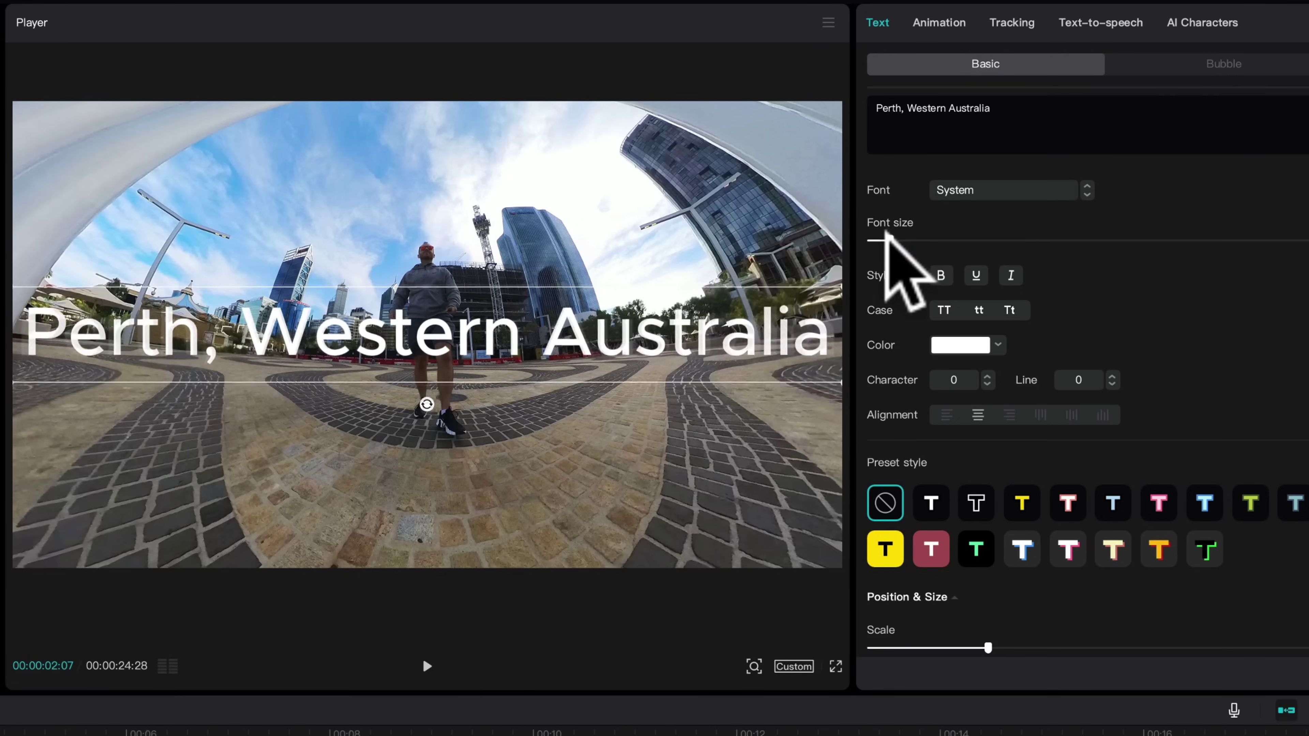
Step: Set the title font to BebasNeue, move it to the bottom of the frame, and enlarge it
{"action": "left_click_drag", "start_coordinate": [883, 239], "coordinate": [880, 239]}
{"action": "left_click", "coordinate": [1005, 190]}
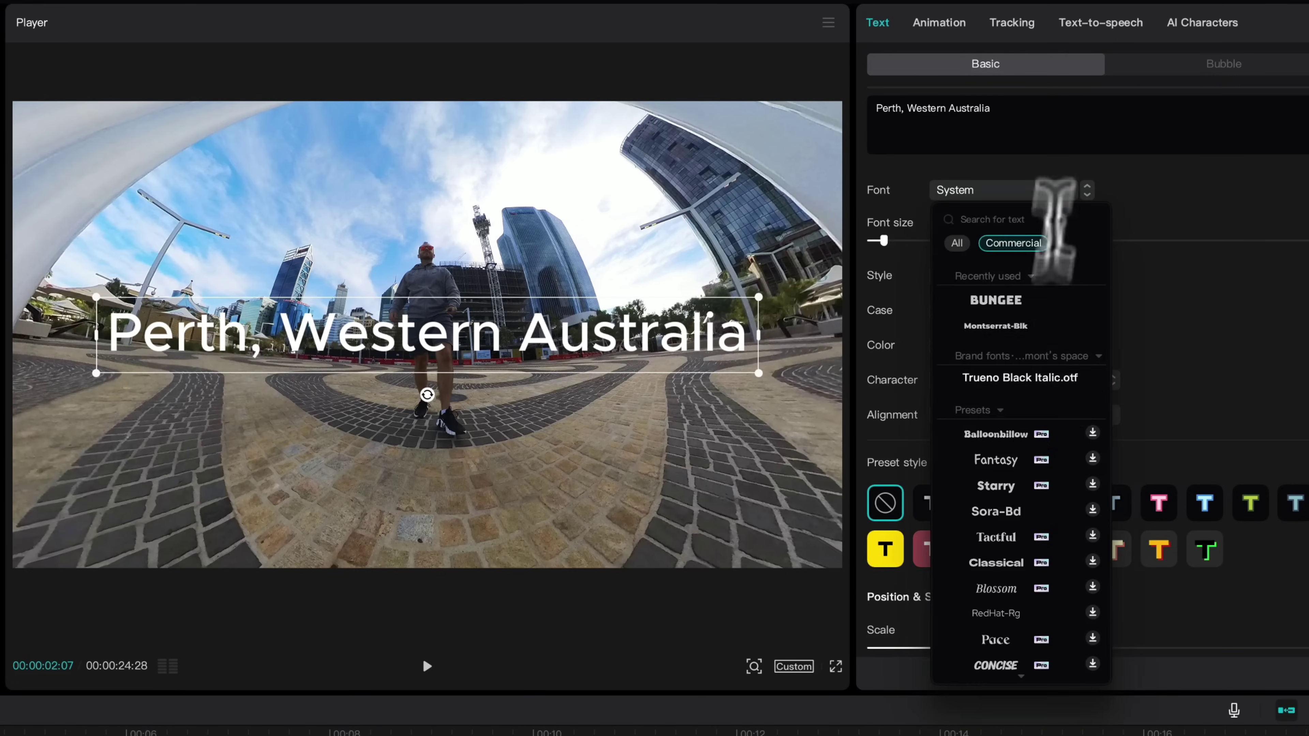
{"action": "scroll", "coordinate": [1051, 395], "scroll_direction": "down", "scroll_amount": 10}
{"action": "scroll", "coordinate": [1044, 377], "scroll_direction": "down", "scroll_amount": 6}
{"action": "left_click", "coordinate": [1043, 374]}
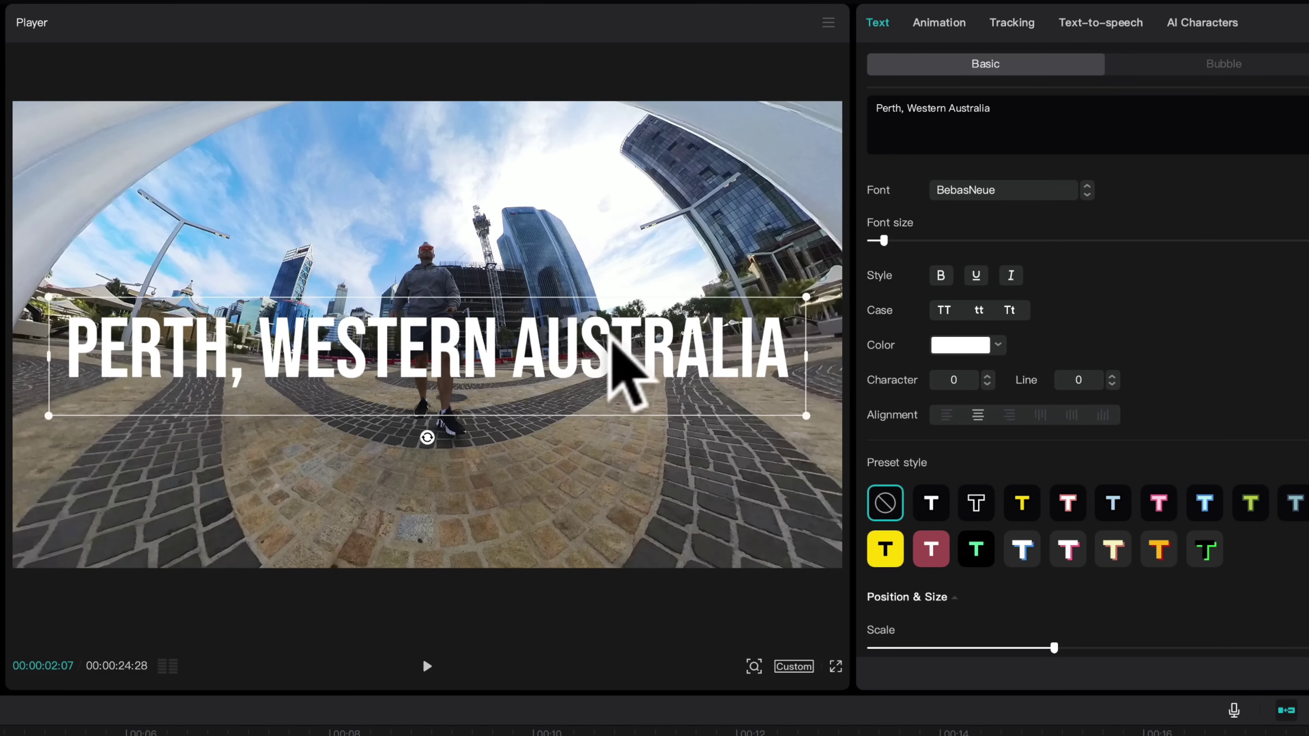
{"action": "left_click_drag", "start_coordinate": [609, 335], "coordinate": [593, 503]}
{"action": "mouse_move", "coordinate": [51, 466]}
{"action": "left_mouse_down"}
{"action": "mouse_move", "coordinate": [14, 438]}
{"action": "mouse_move", "coordinate": [15, 453]}
{"action": "mouse_move", "coordinate": [146, 477]}
{"action": "mouse_move", "coordinate": [34, 462]}
{"action": "left_mouse_up"}
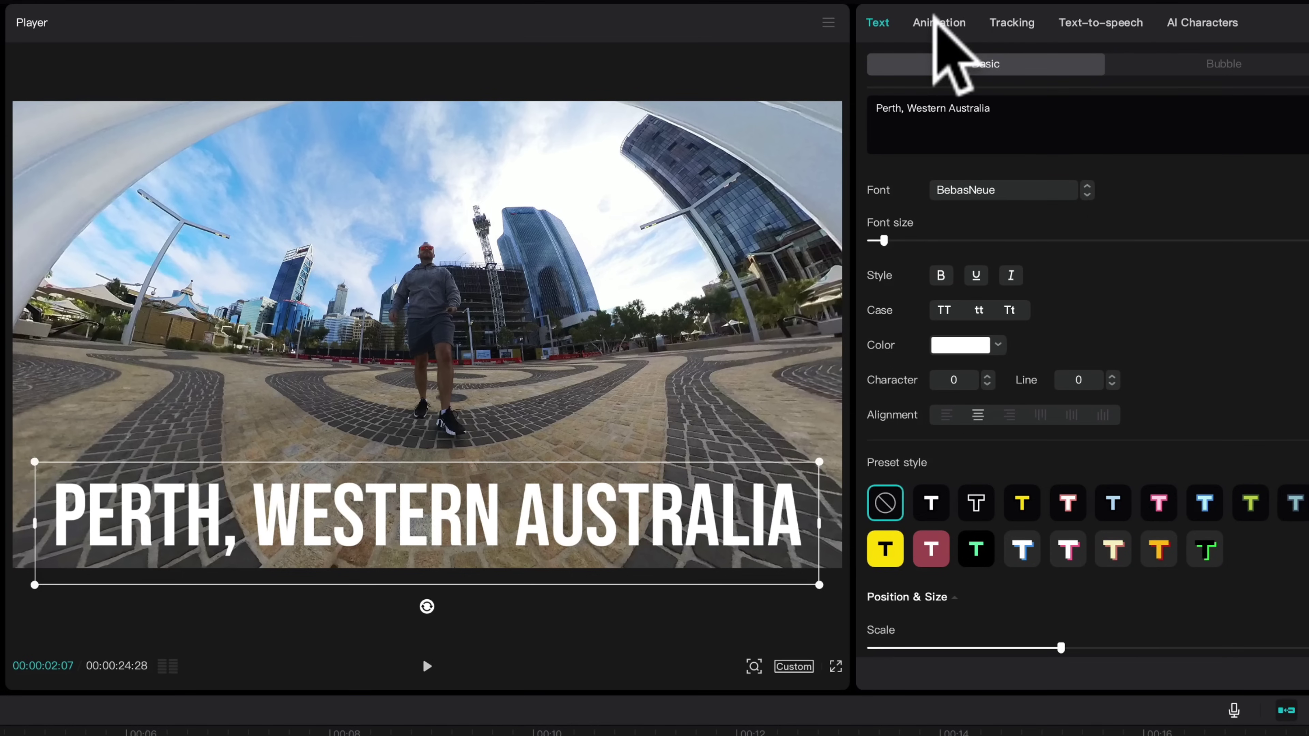
Step: Apply the Flip up In animation to the Perth title, then bring up the Out presets
{"action": "left_click", "coordinate": [937, 23]}
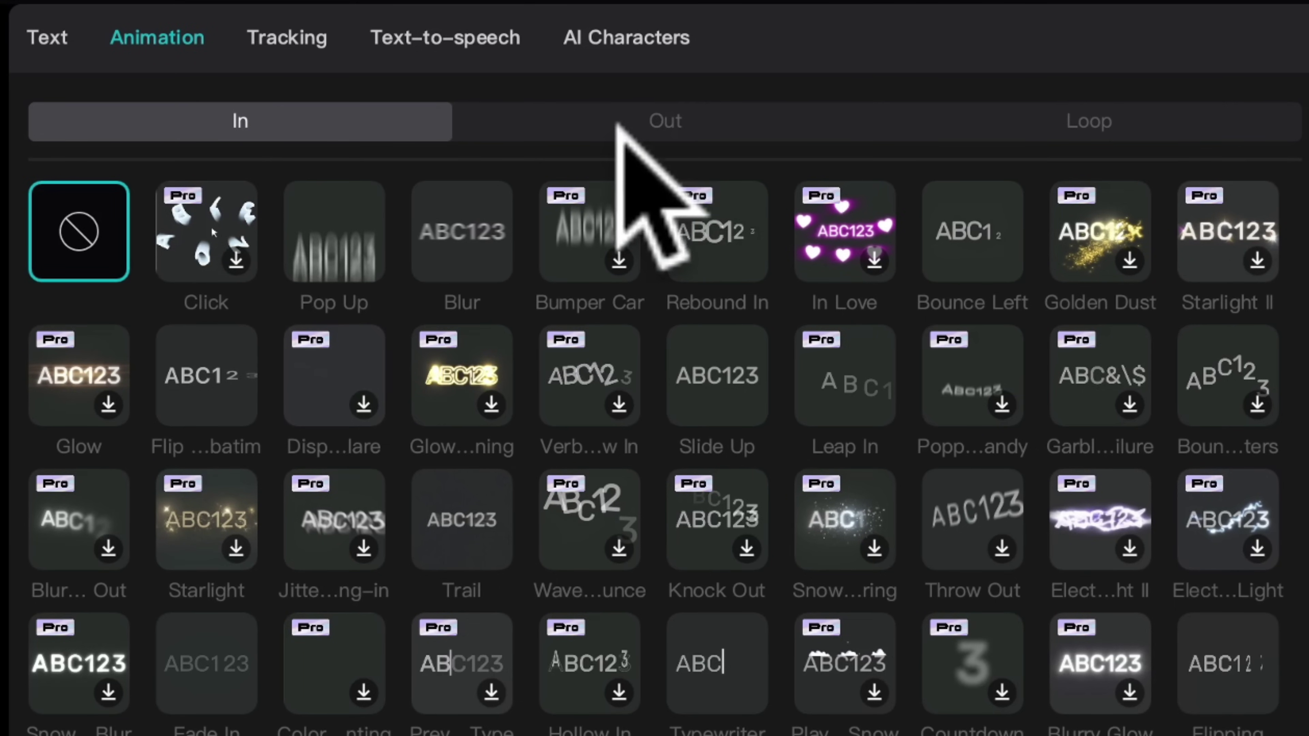
{"action": "scroll", "coordinate": [927, 552], "scroll_direction": "down", "scroll_amount": 10}
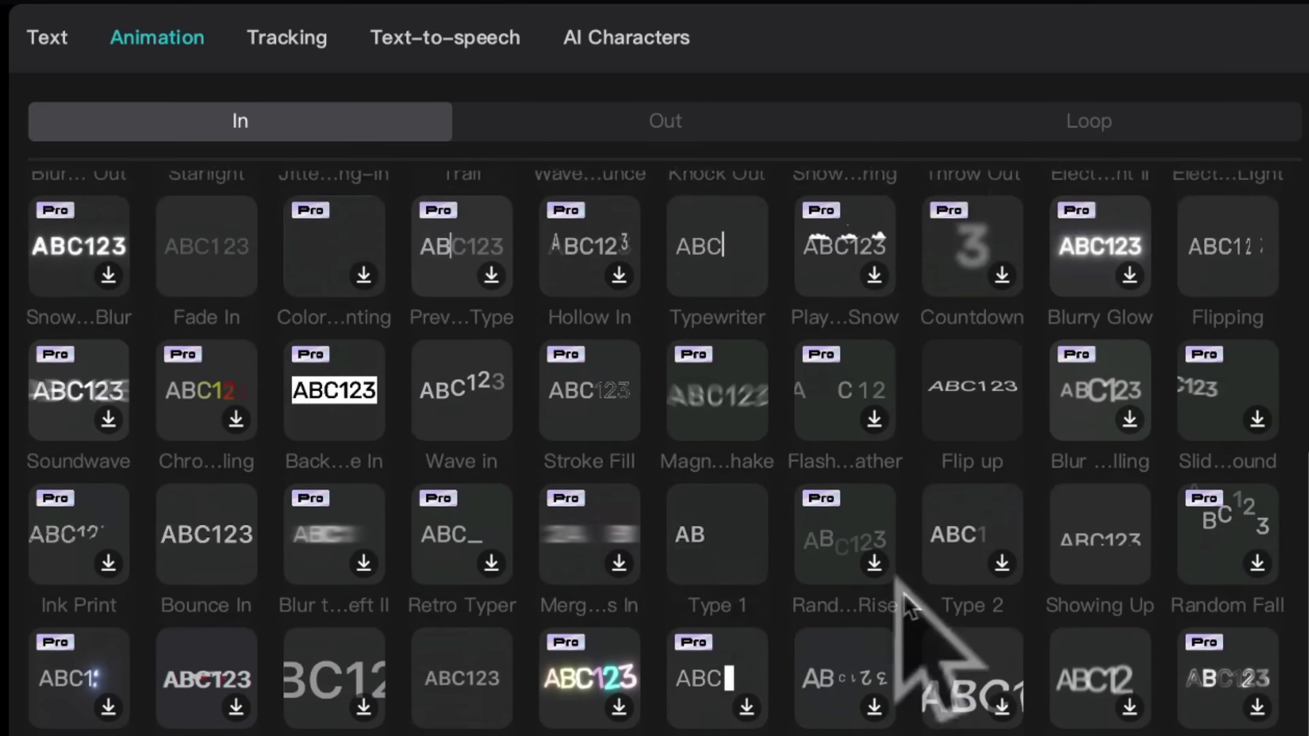
{"action": "scroll", "coordinate": [896, 561], "scroll_direction": "up", "scroll_amount": 10}
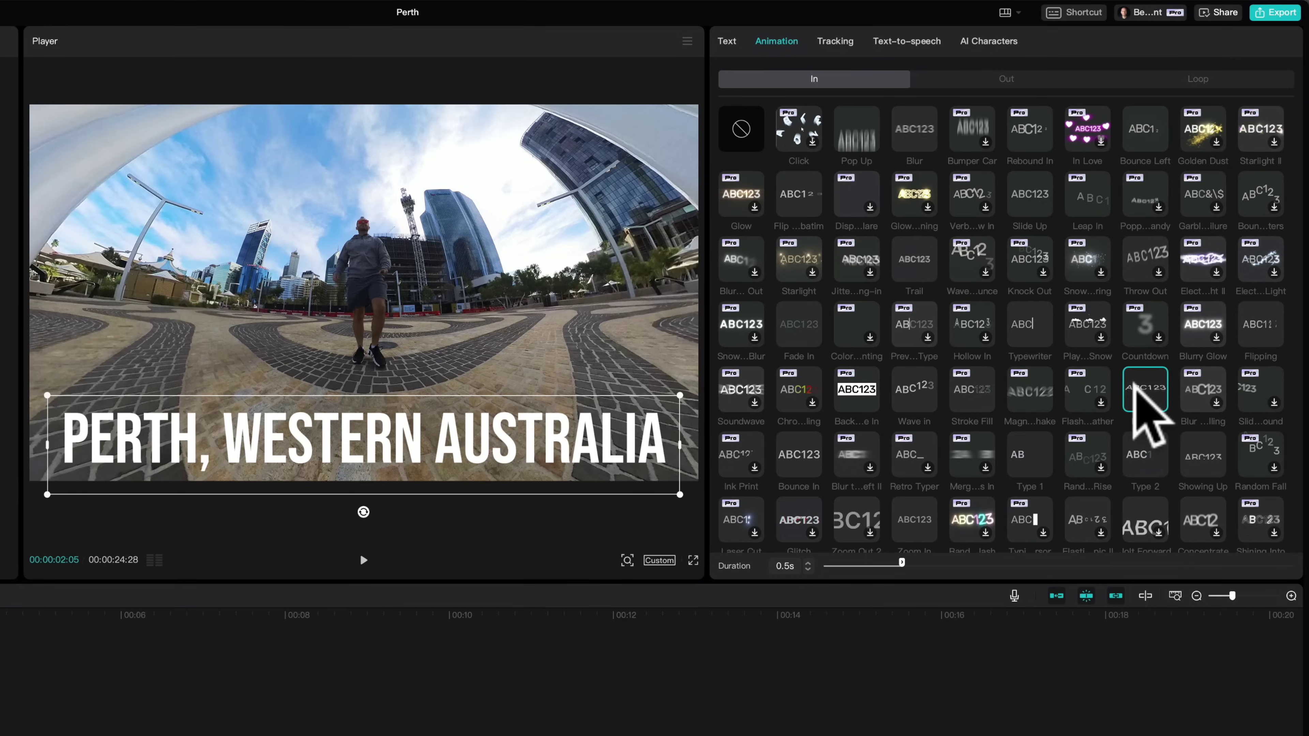
{"action": "left_click", "coordinate": [1141, 393]}
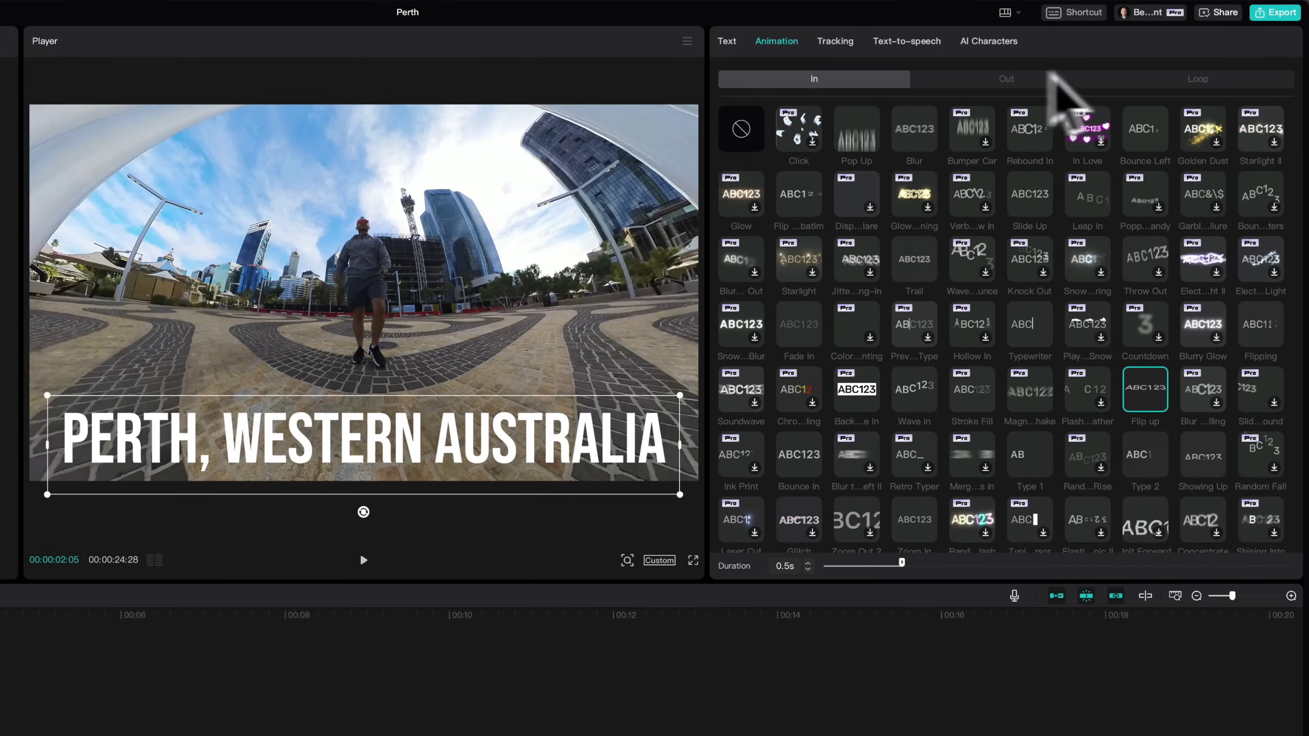
{"action": "left_click", "coordinate": [985, 77]}
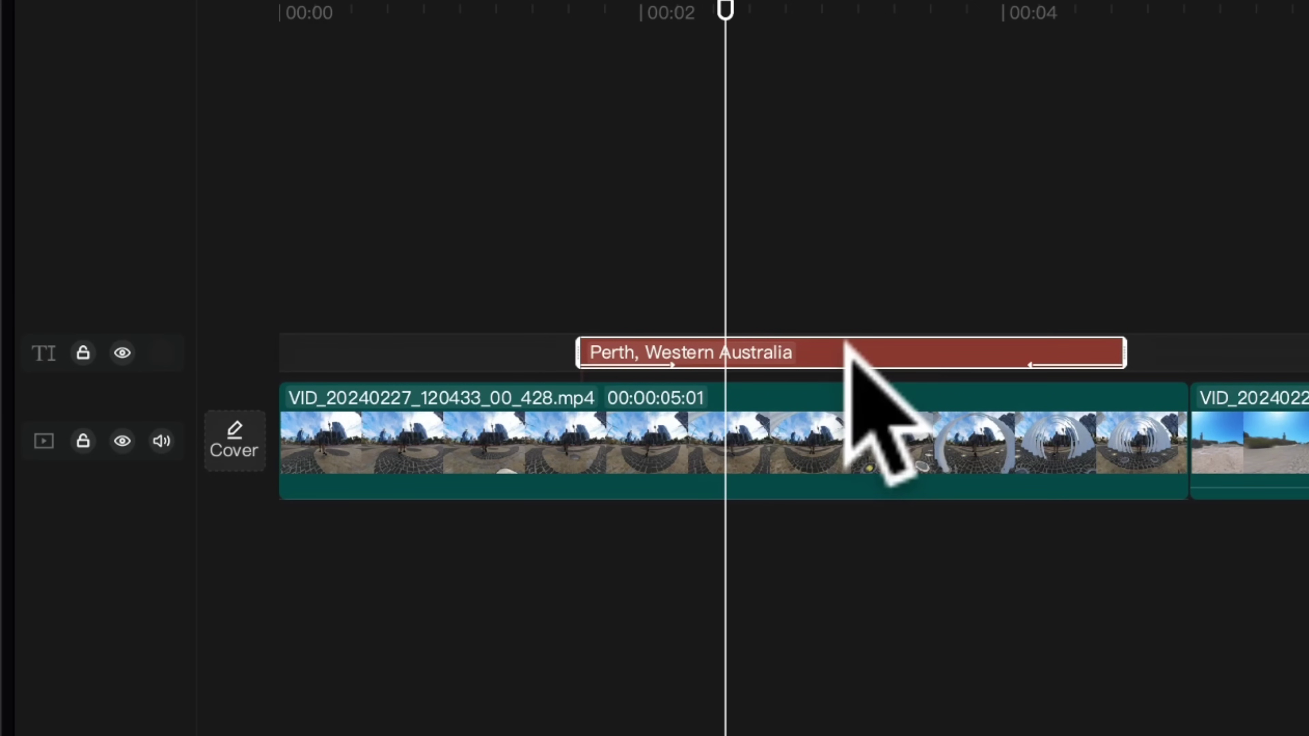
Step: Move the title to 00:00, trim it to about three seconds, and preview the opening
{"action": "left_click_drag", "start_coordinate": [845, 343], "coordinate": [541, 353]}
{"action": "left_click_drag", "start_coordinate": [463, 5], "coordinate": [292, 109]}
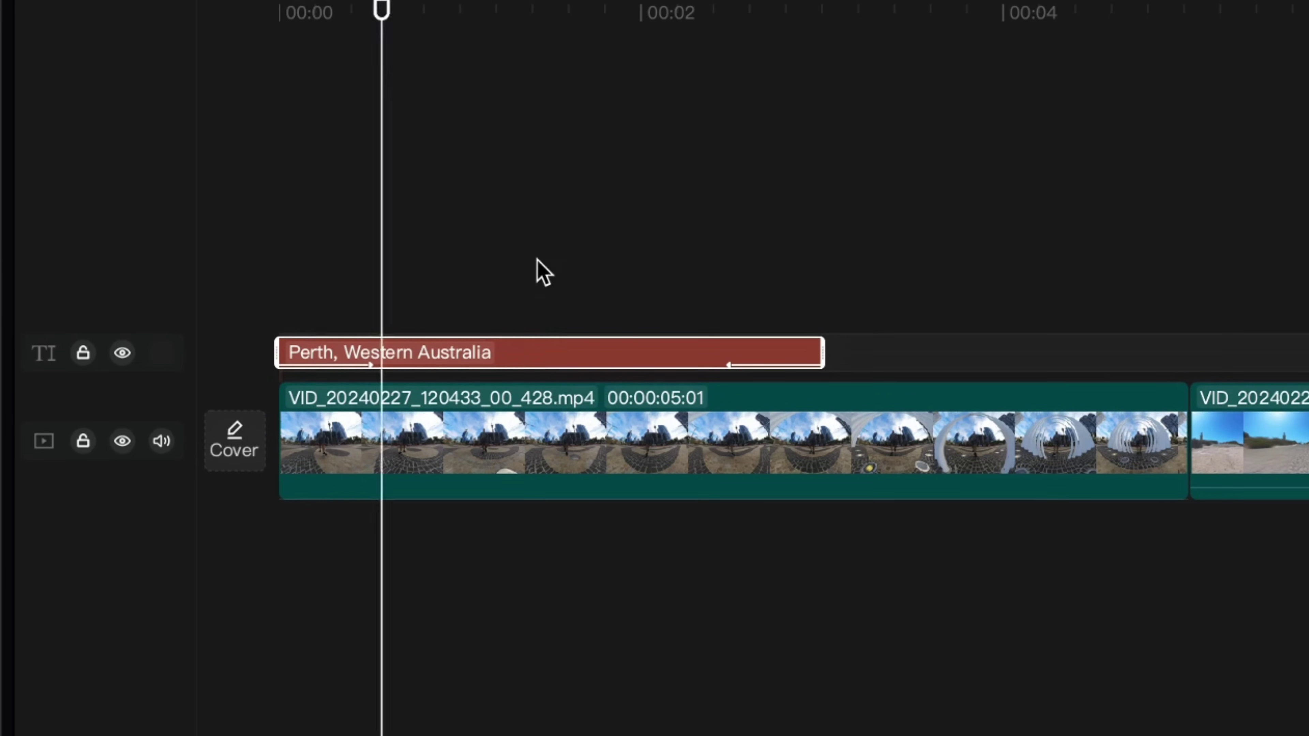
{"action": "left_click_drag", "start_coordinate": [823, 352], "coordinate": [701, 344]}
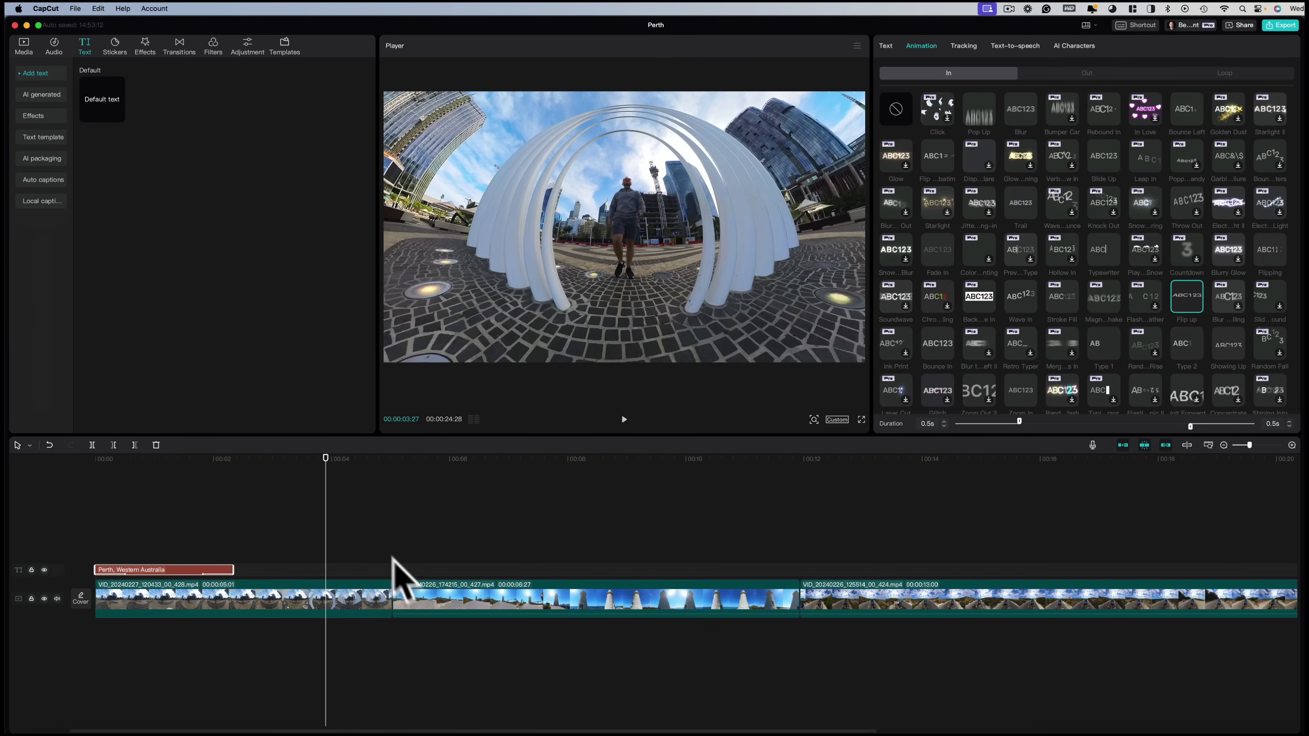
{"action": "key", "text": "space"}
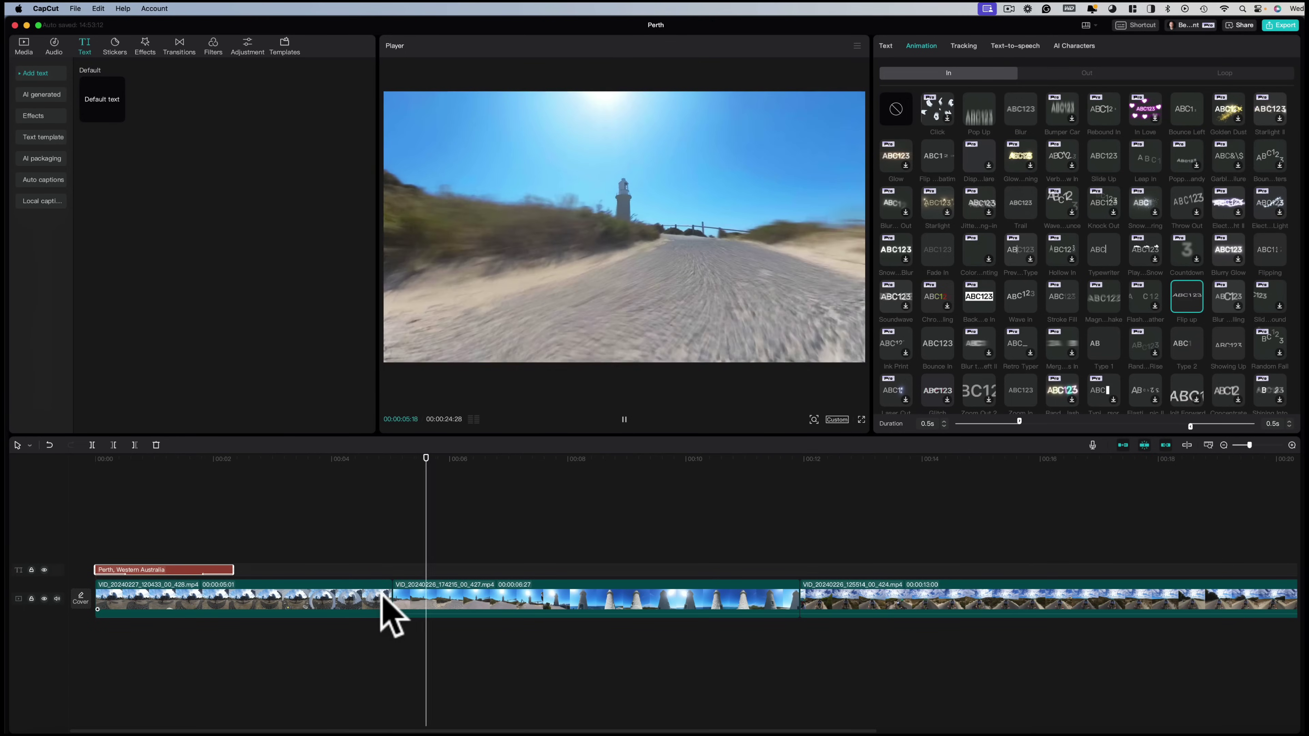
{"action": "key", "text": "space"}
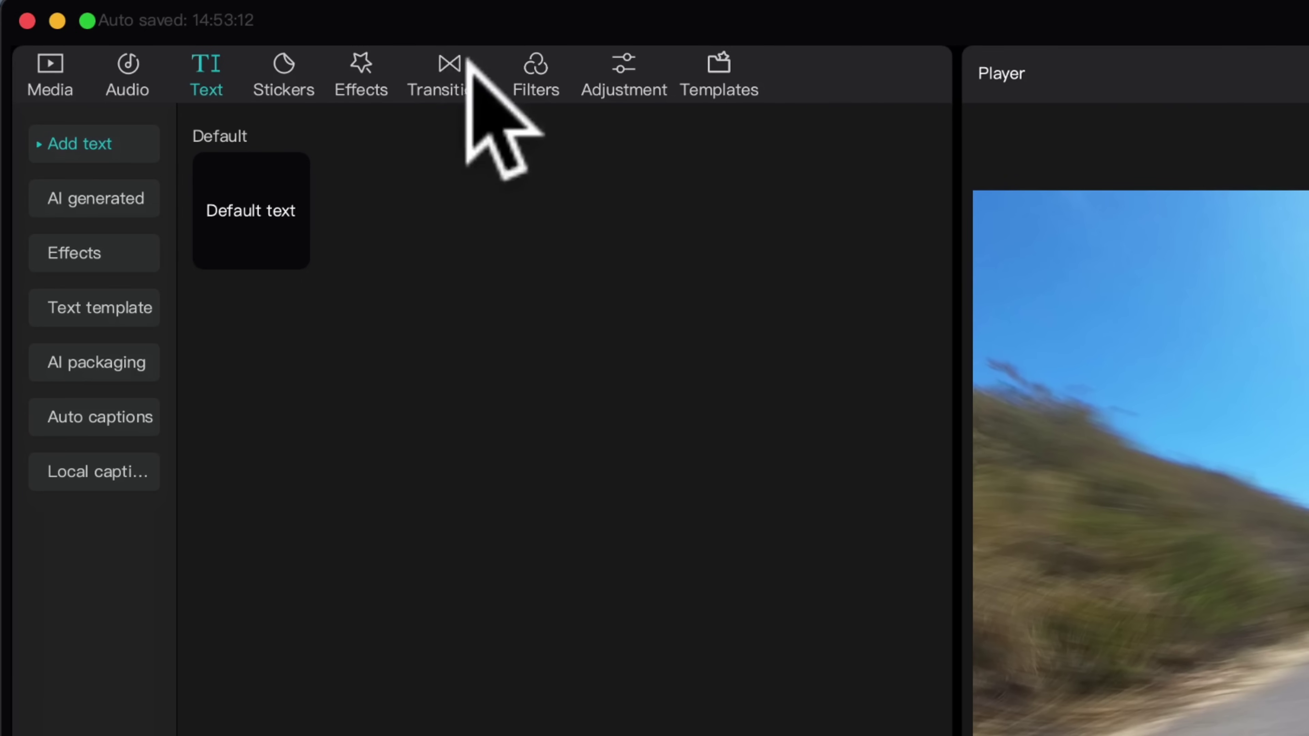
Step: Add the Rotate CW II transition between clips 428 and 427
{"action": "left_click", "coordinate": [449, 72]}
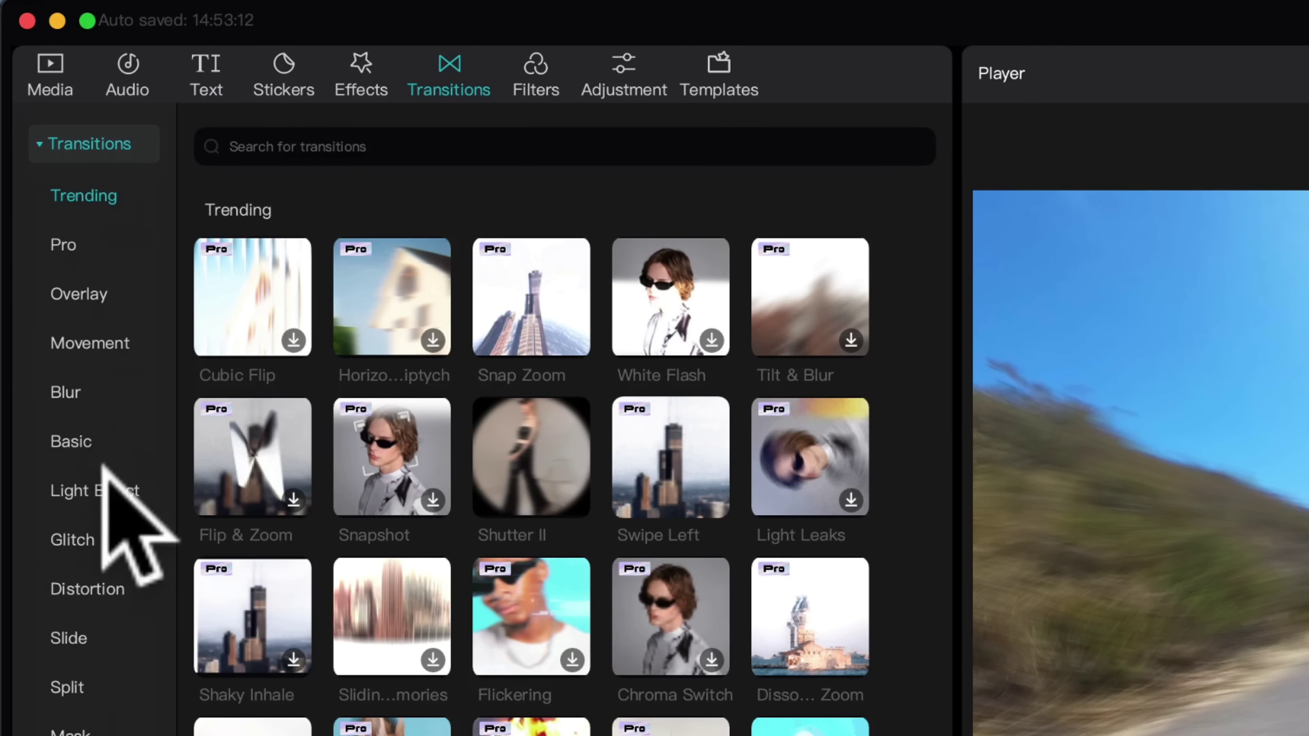
{"action": "scroll", "coordinate": [683, 407], "scroll_direction": "down", "scroll_amount": 10}
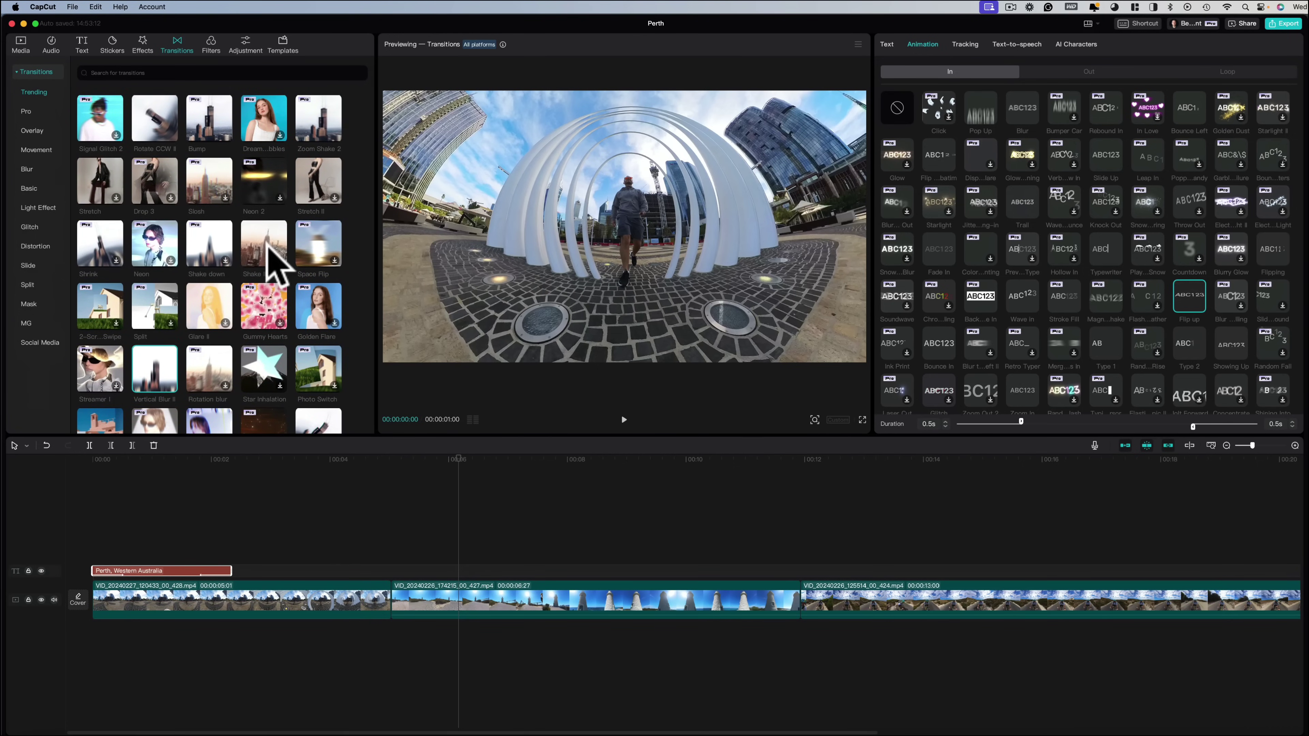
{"action": "left_click", "coordinate": [268, 247]}
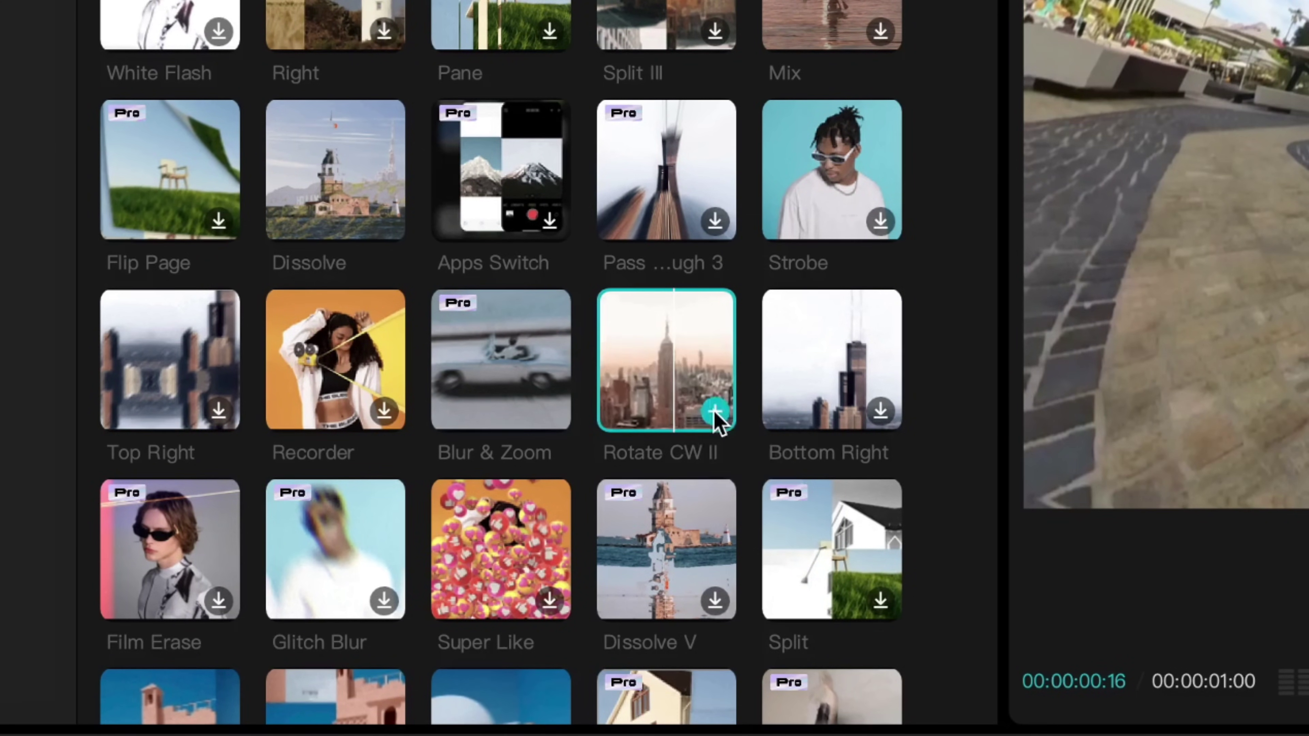
{"action": "left_click", "coordinate": [714, 410]}
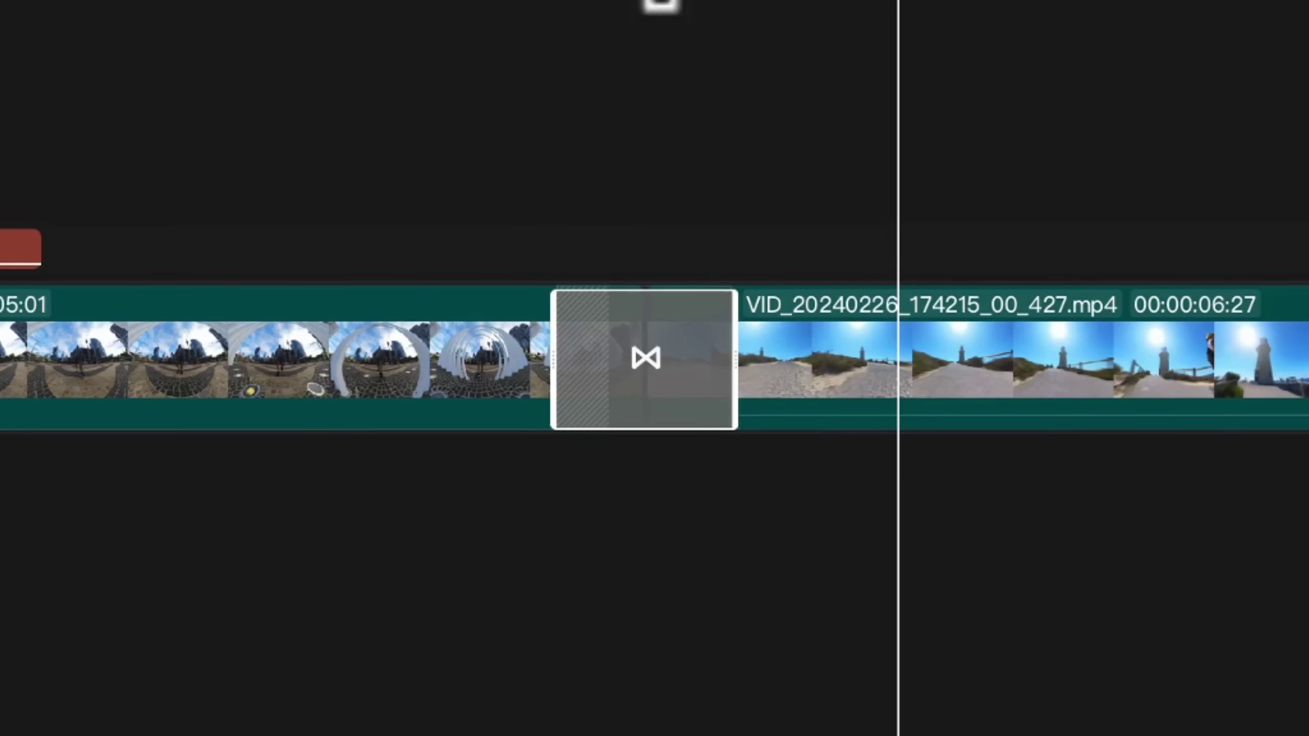
Step: Shorten the Rotate CW II transition to 0.3s and play it back
{"action": "left_click", "coordinate": [625, 5]}
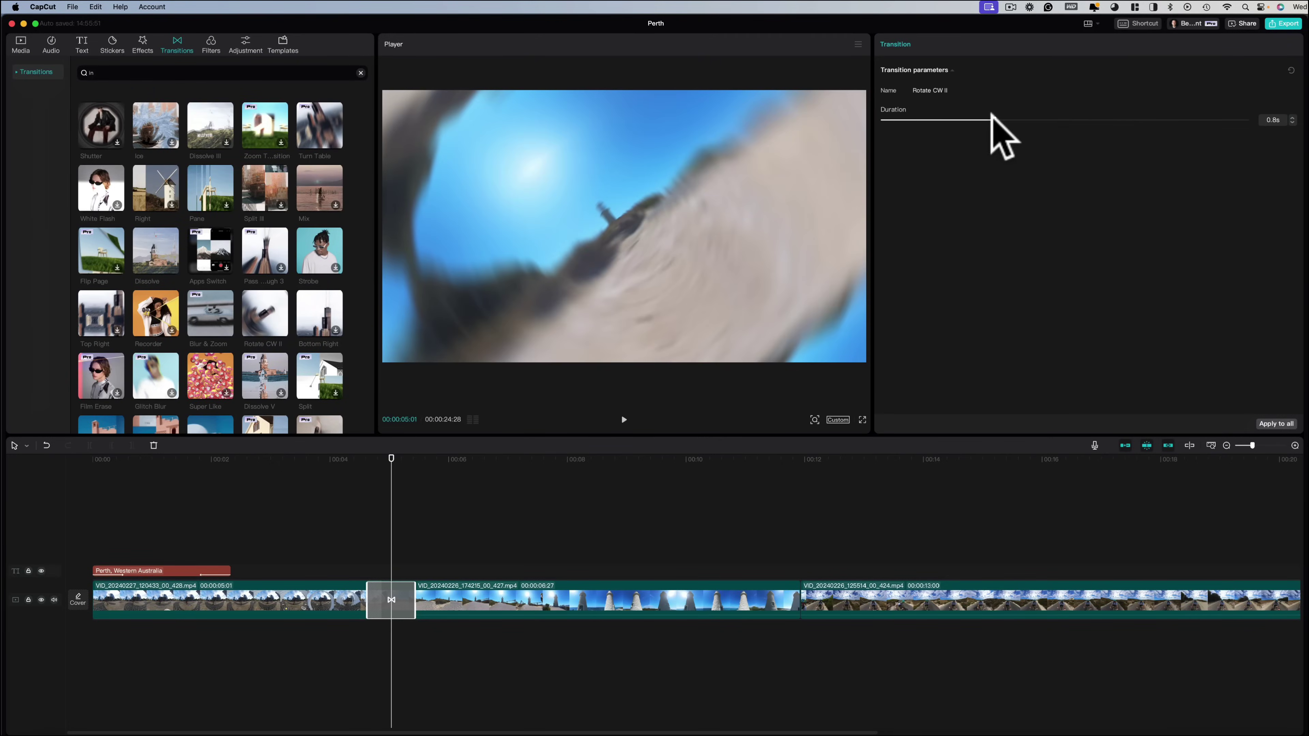
{"action": "left_click_drag", "start_coordinate": [992, 118], "coordinate": [920, 120]}
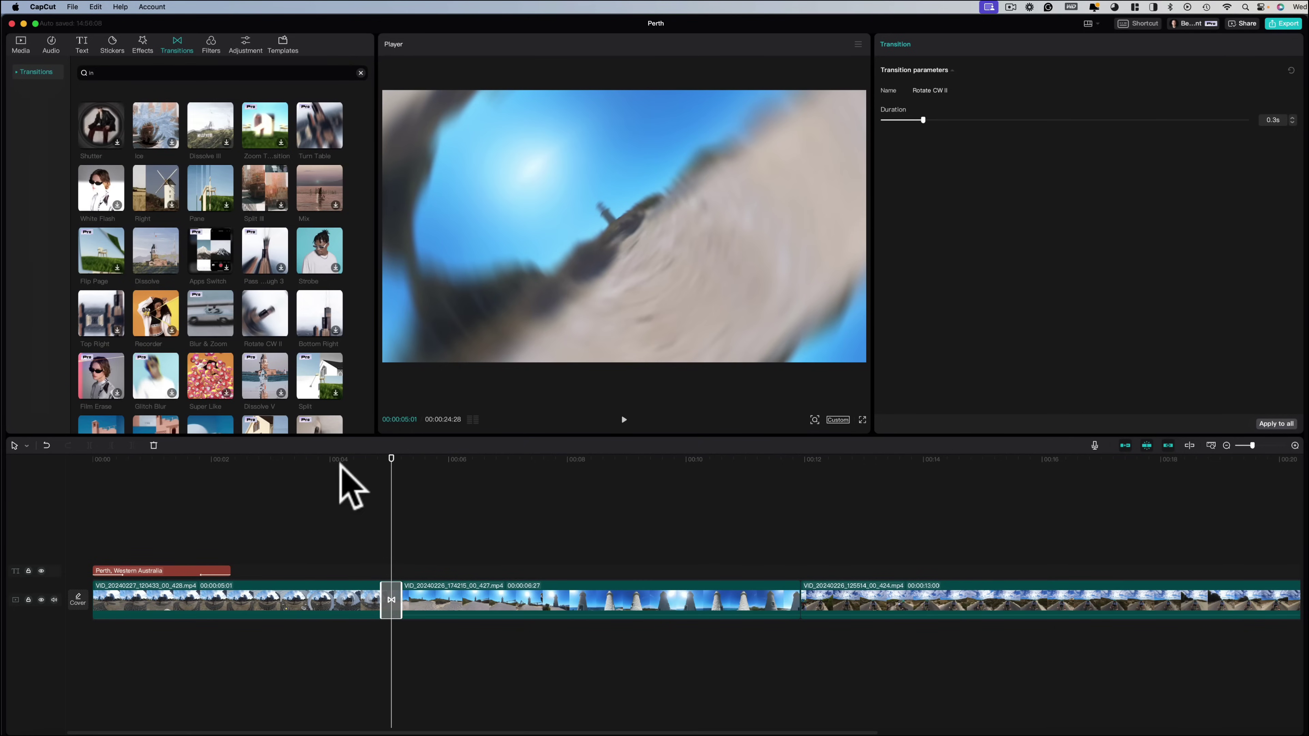
{"action": "left_click", "coordinate": [343, 480]}
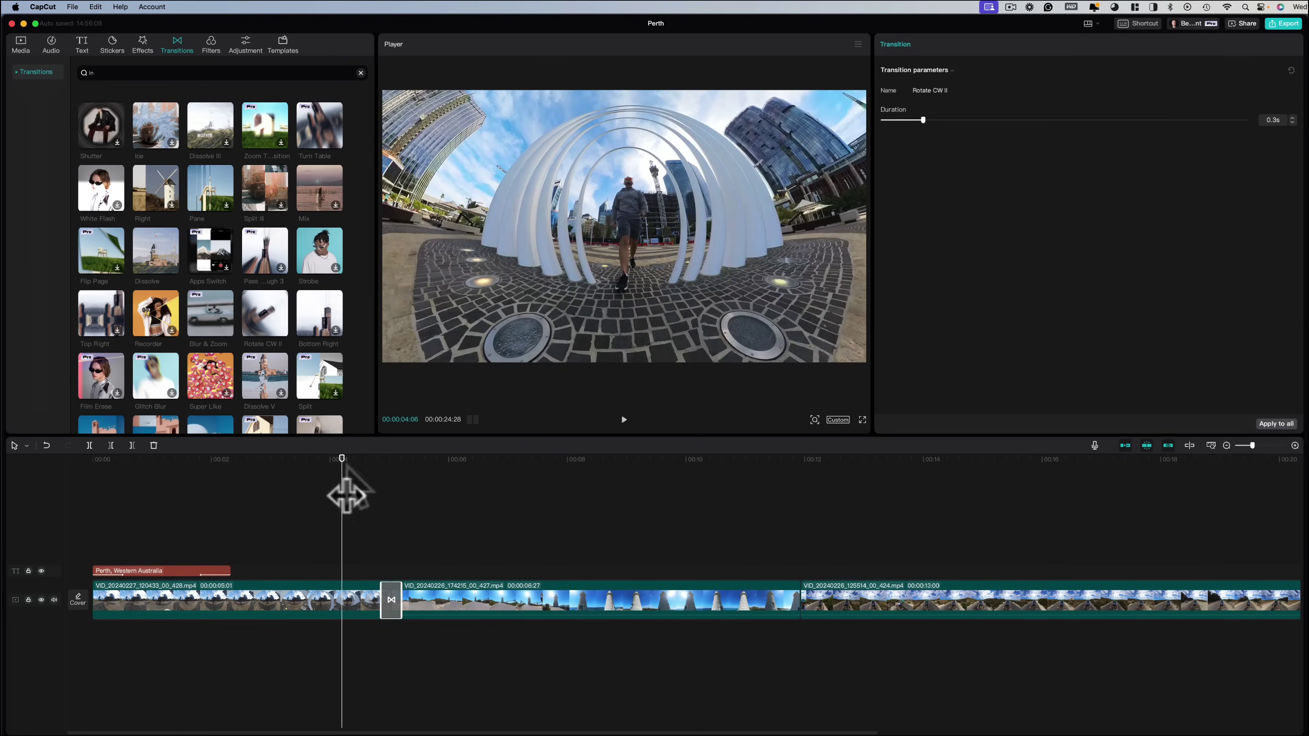
{"action": "key", "text": "space"}
{"action": "key", "text": "space"}
{"action": "left_click_drag", "start_coordinate": [774, 488], "coordinate": [800, 489]}
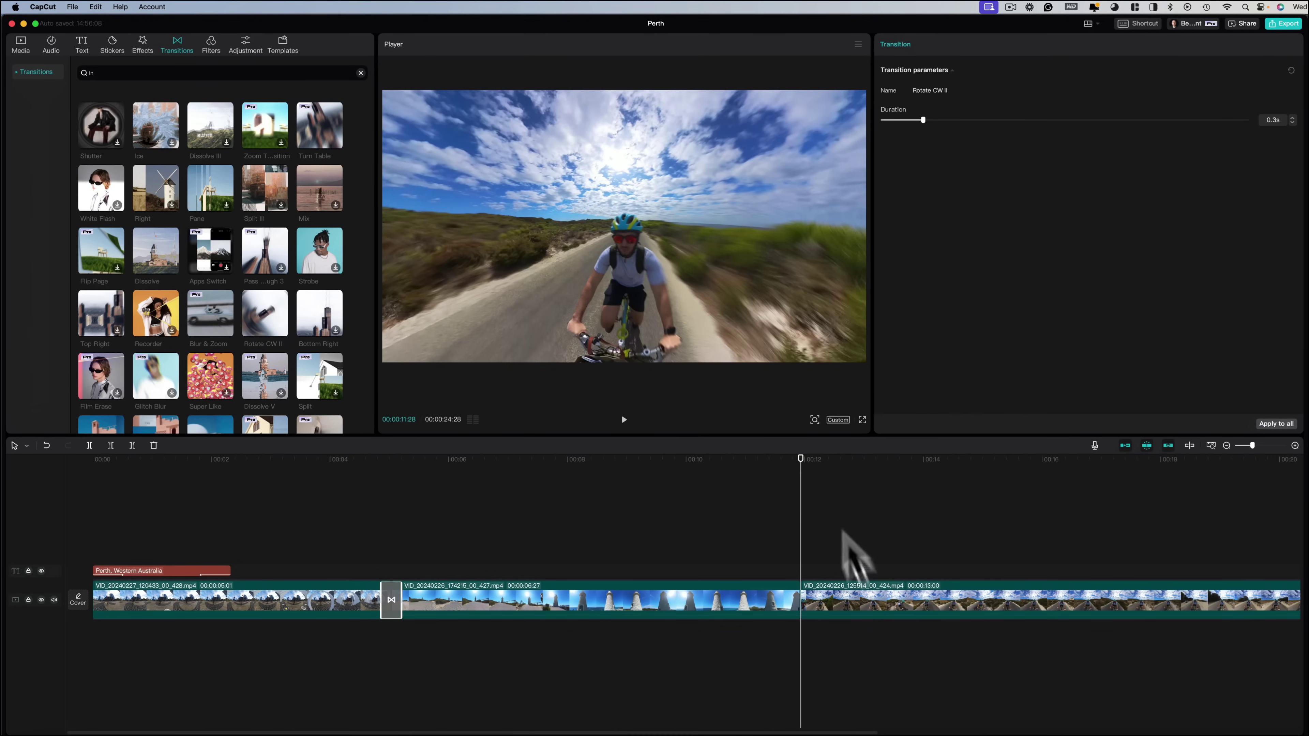
{"action": "scroll", "coordinate": [723, 600], "scroll_direction": "right", "scroll_amount": 8}
{"action": "scroll", "coordinate": [723, 600], "scroll_direction": "left", "scroll_amount": 6}
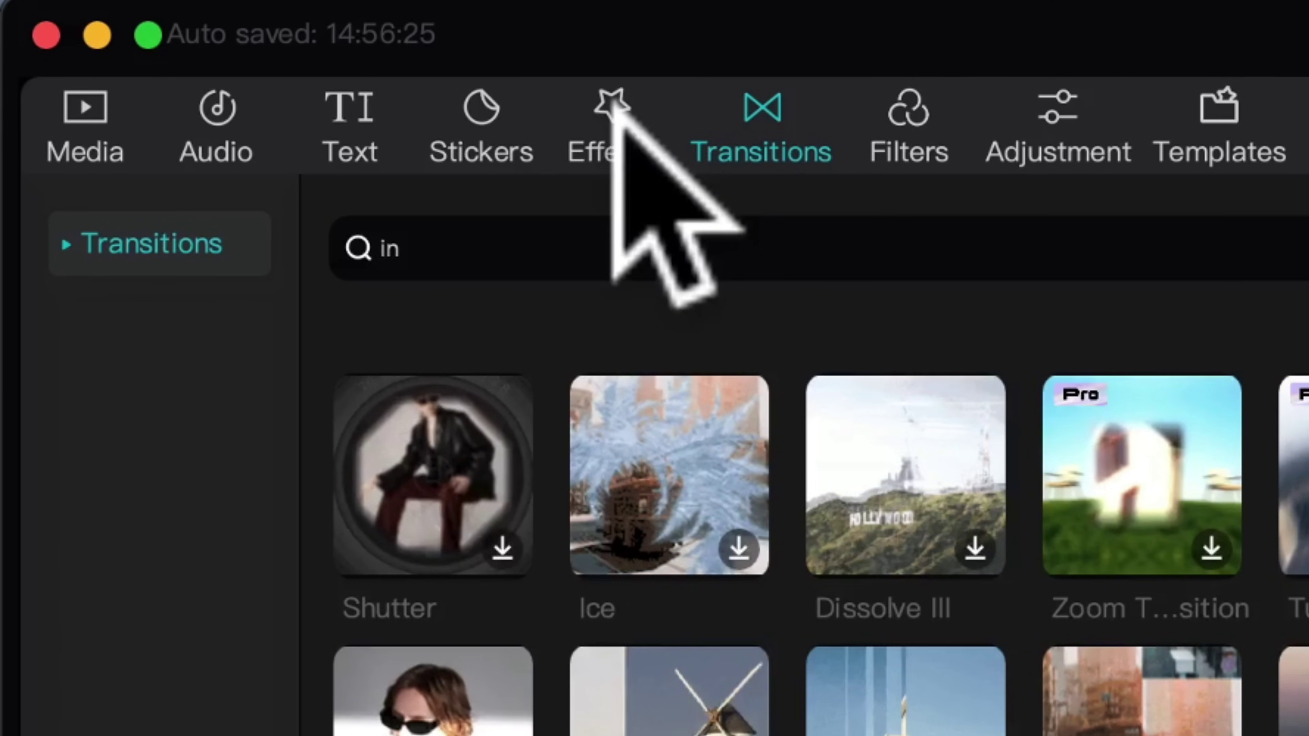
Step: Browse the video effects categories until the Vlog Camcorder effect is previewed
{"action": "left_click", "coordinate": [619, 122]}
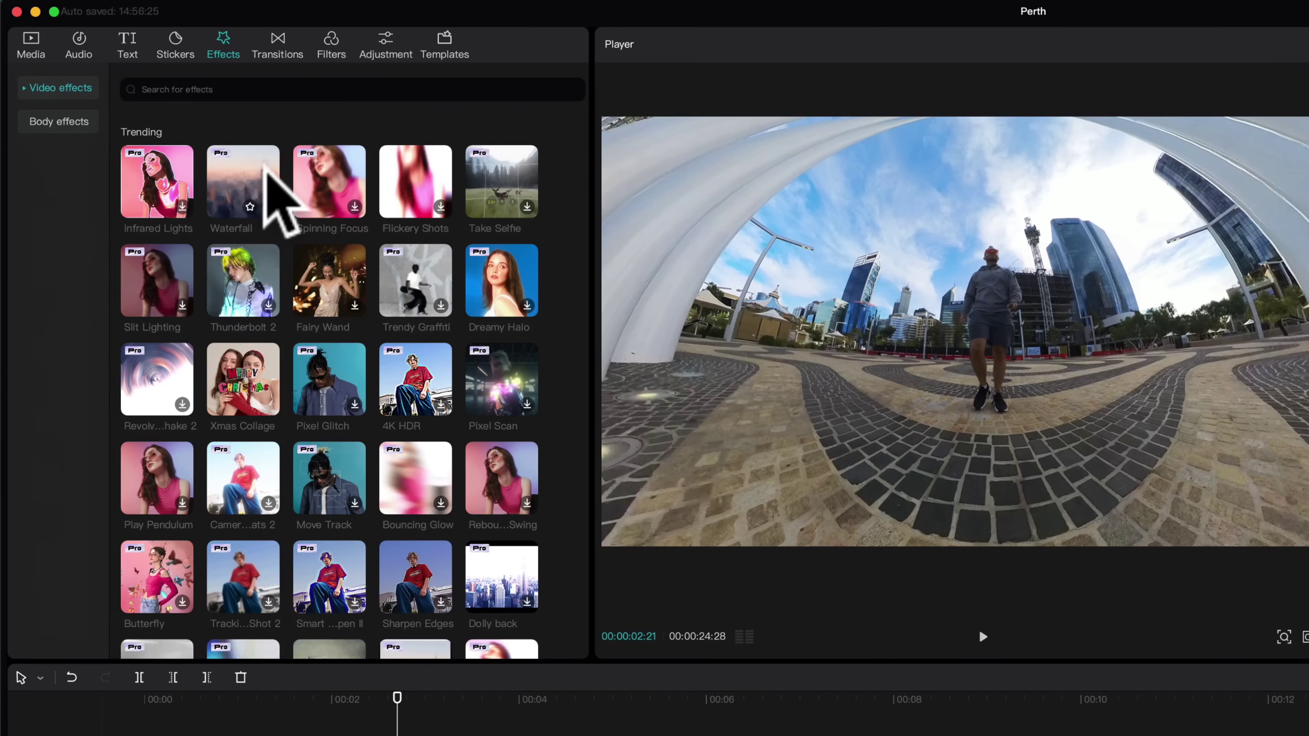
{"action": "scroll", "coordinate": [749, 529], "scroll_direction": "down", "scroll_amount": 10}
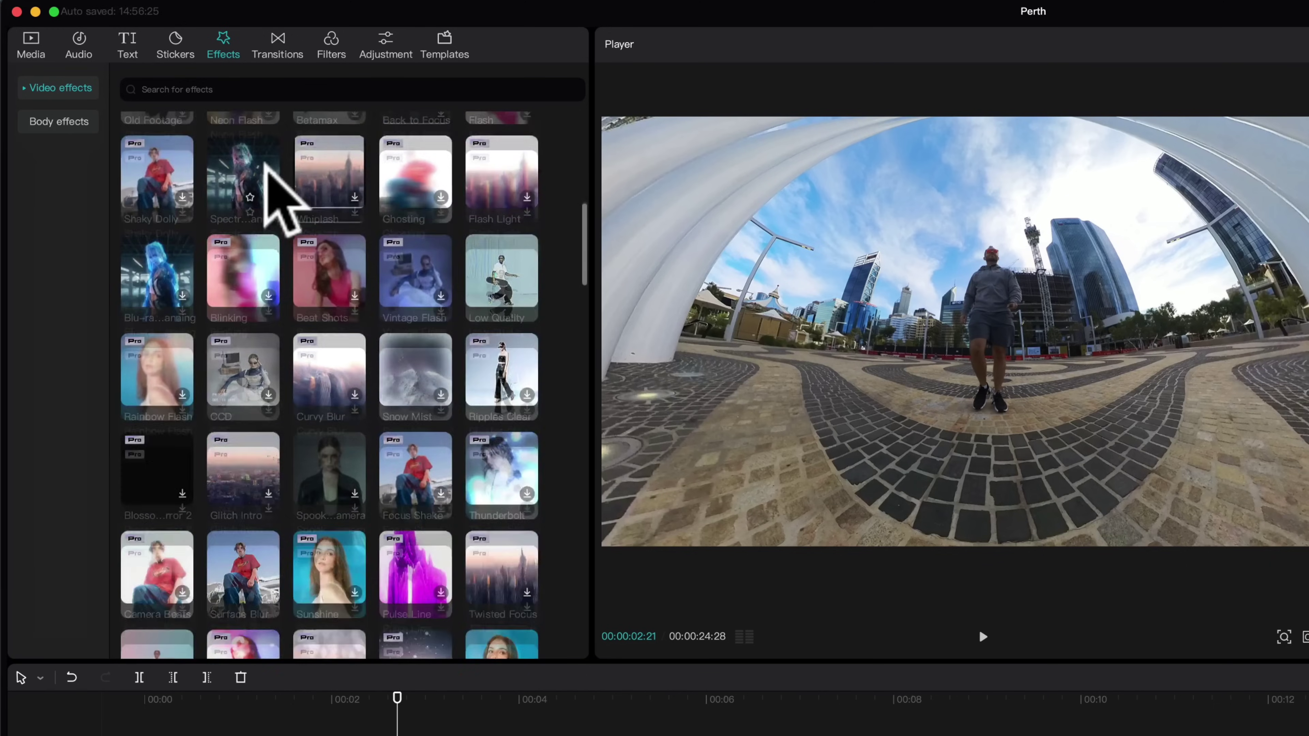
{"action": "scroll", "coordinate": [267, 168], "scroll_direction": "down", "scroll_amount": 15}
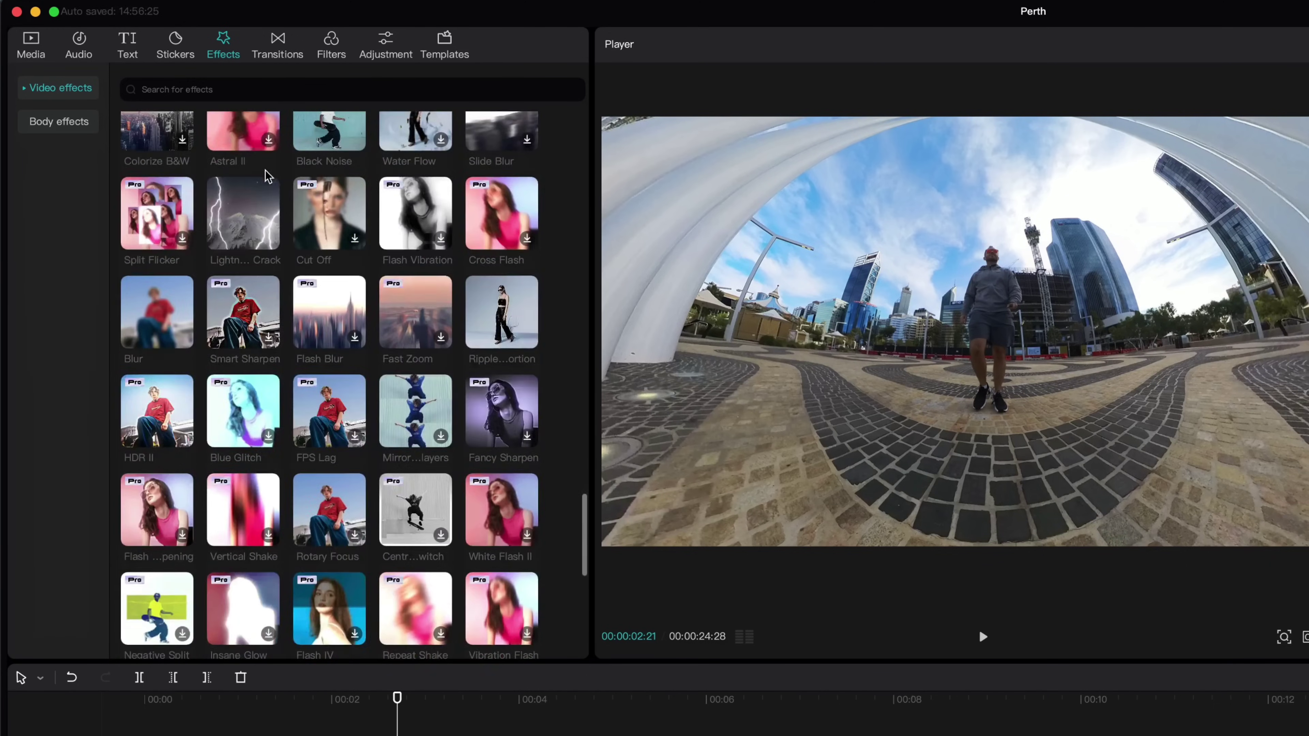
{"action": "scroll", "coordinate": [64, 262], "scroll_direction": "down", "scroll_amount": 3}
{"action": "left_click", "coordinate": [54, 280]}
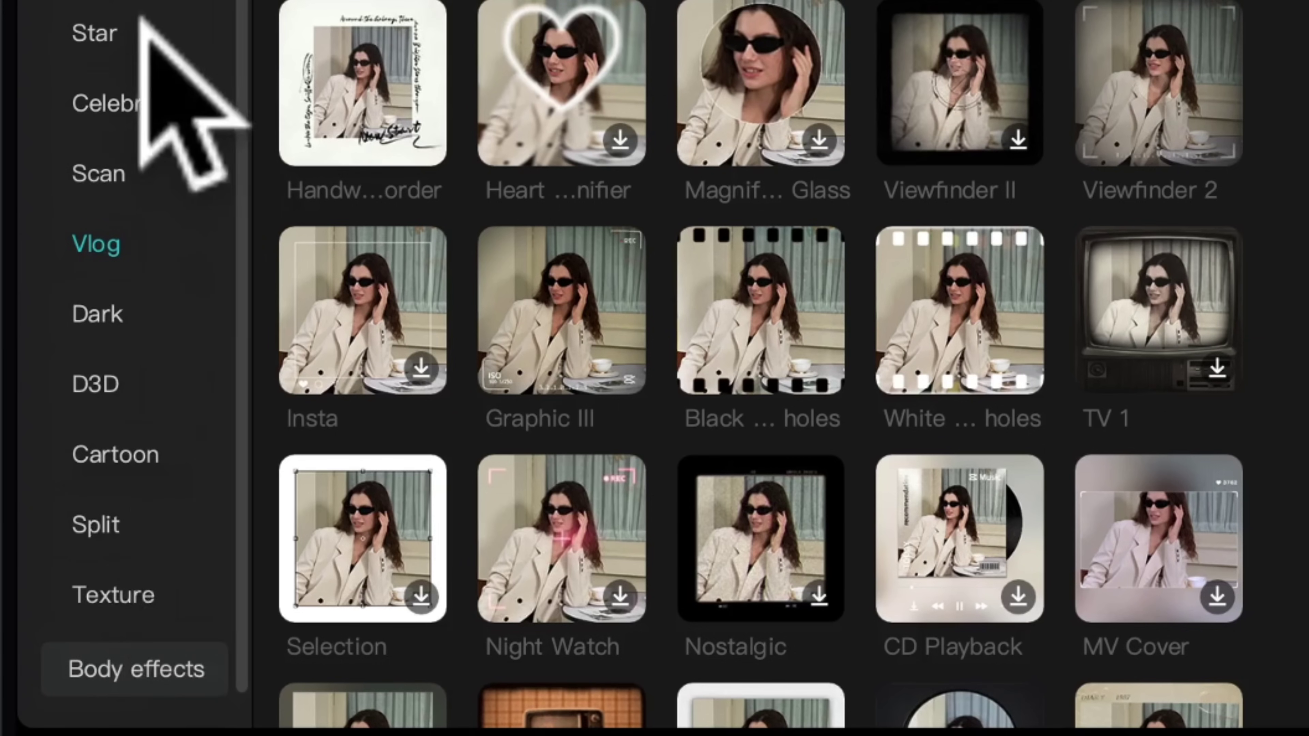
{"action": "scroll", "coordinate": [76, 395], "scroll_direction": "up", "scroll_amount": 3}
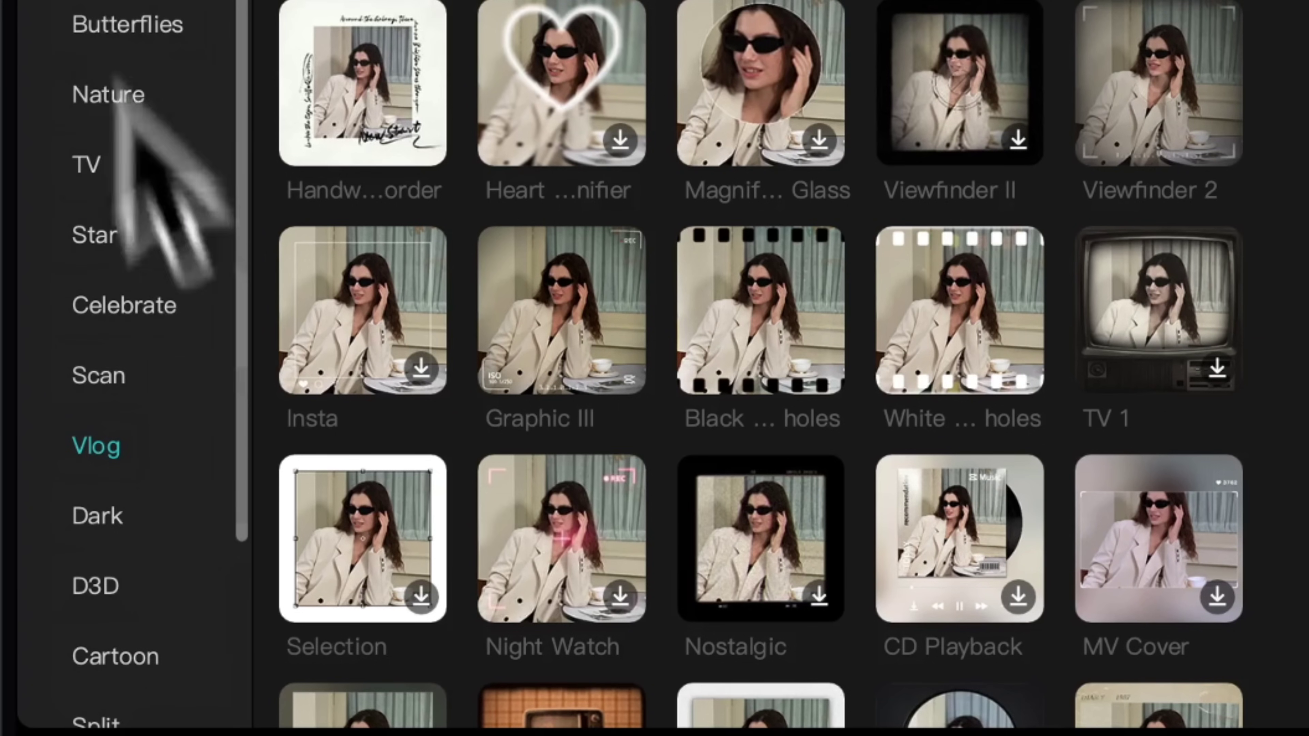
{"action": "scroll", "coordinate": [146, 348], "scroll_direction": "down", "scroll_amount": 3}
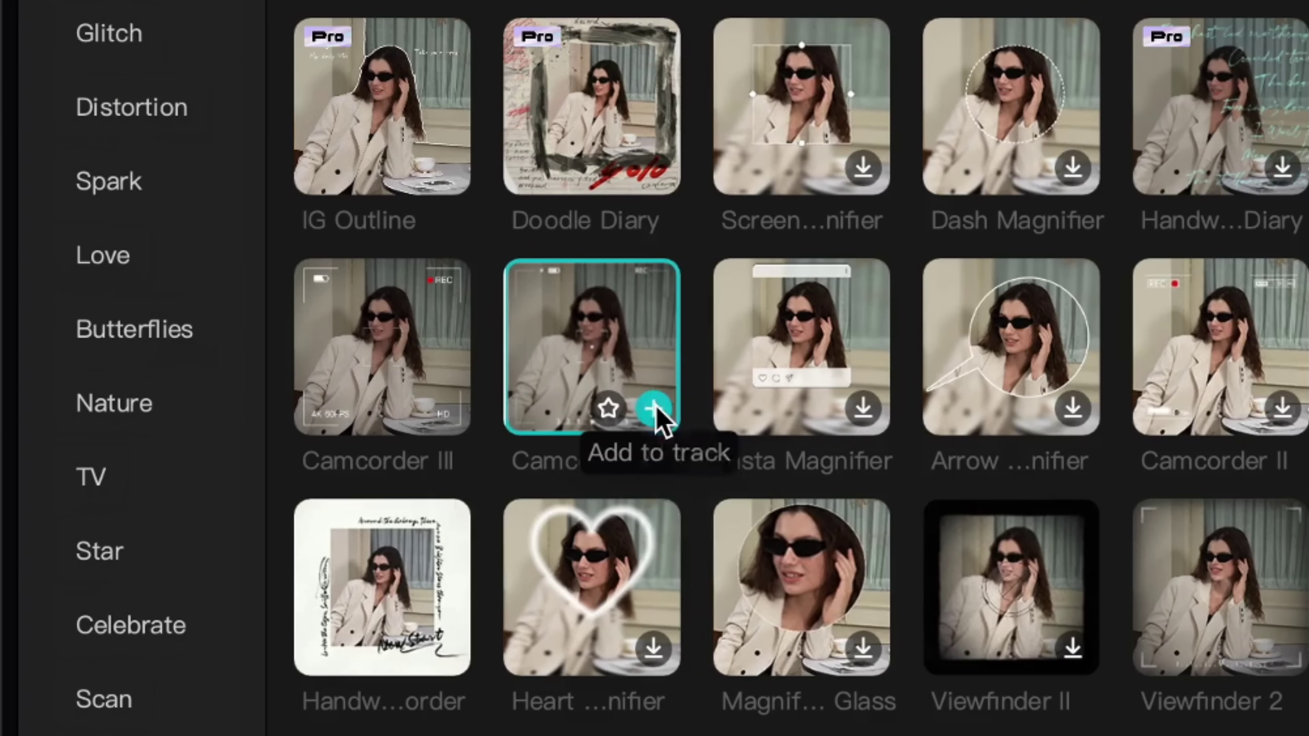
Step: Add the Camcorder effect and extend it from 00:00 across the opening 428 clip
{"action": "left_click", "coordinate": [653, 409]}
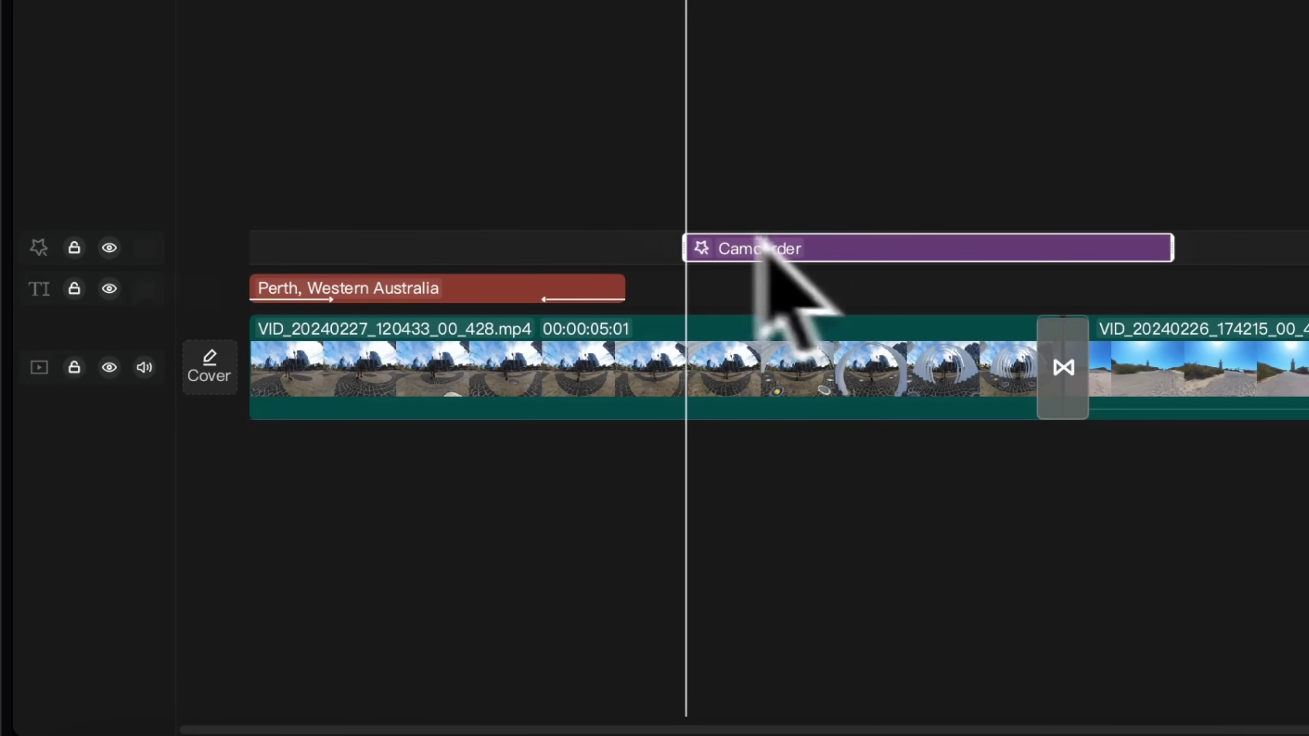
{"action": "left_click_drag", "start_coordinate": [823, 233], "coordinate": [722, 235]}
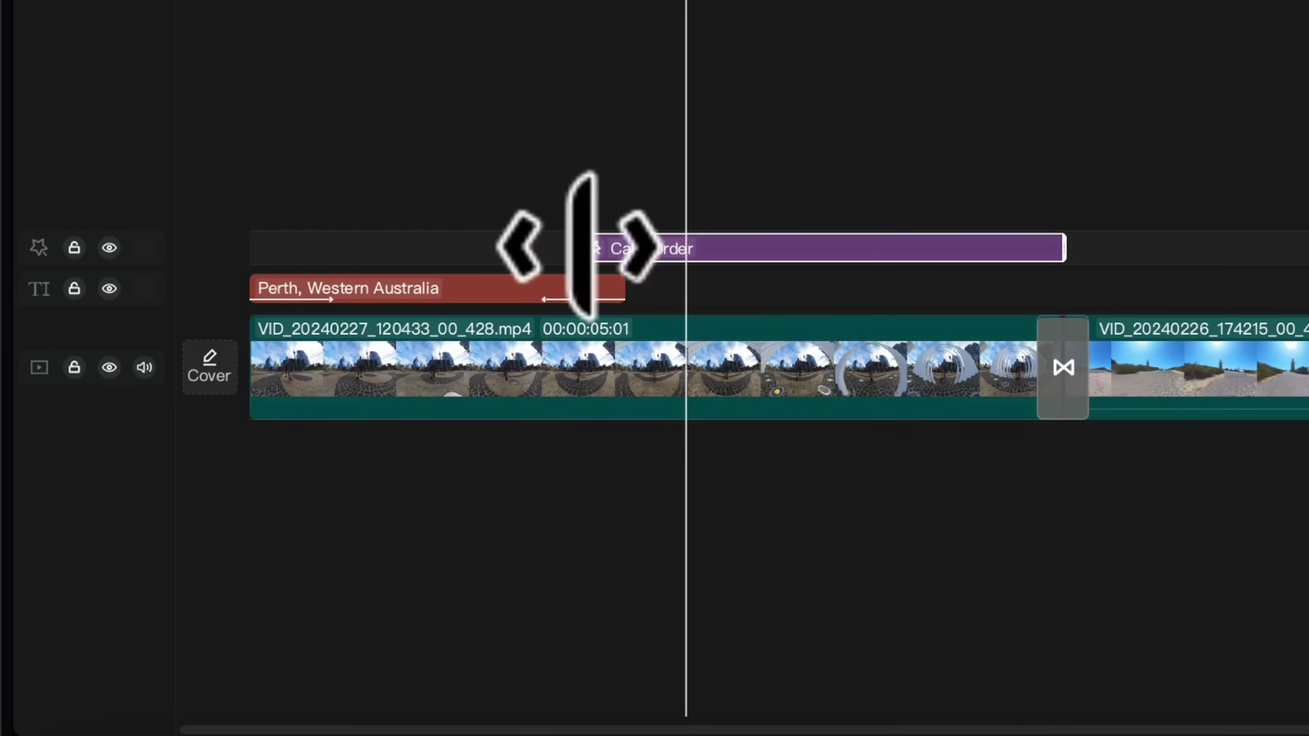
{"action": "left_click_drag", "start_coordinate": [577, 250], "coordinate": [213, 250]}
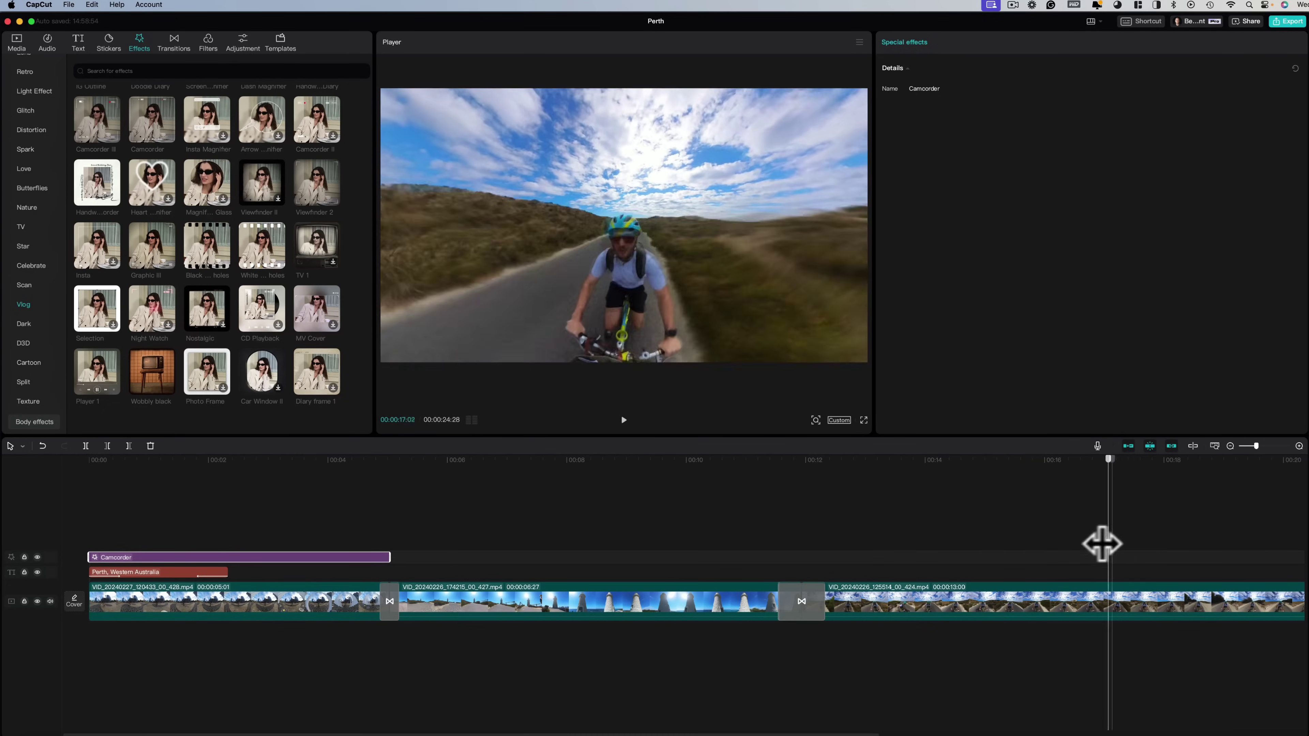
Step: Move the playhead to about 15 seconds and select the third, cycling clip
{"action": "left_click_drag", "start_coordinate": [1102, 544], "coordinate": [1004, 549]}
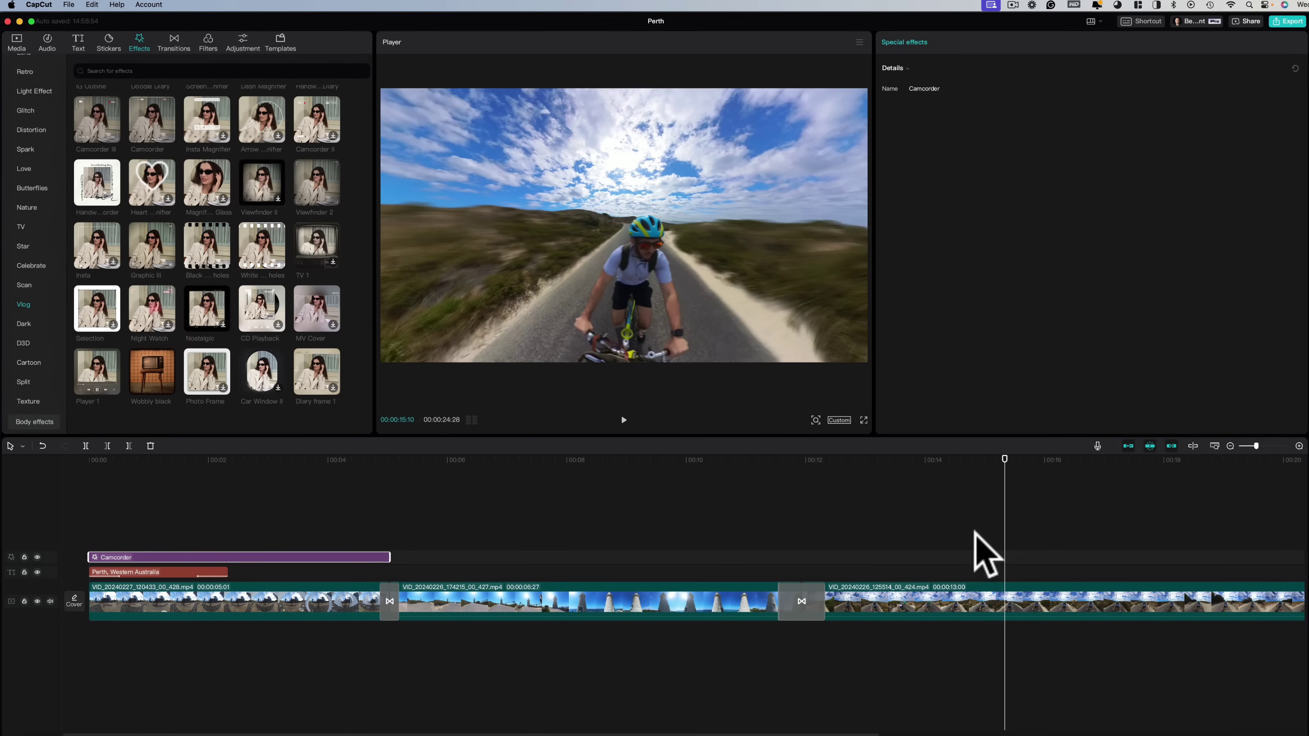
{"action": "scroll", "coordinate": [804, 601], "scroll_direction": "right", "scroll_amount": 3}
{"action": "scroll", "coordinate": [742, 598], "scroll_direction": "right", "scroll_amount": 6}
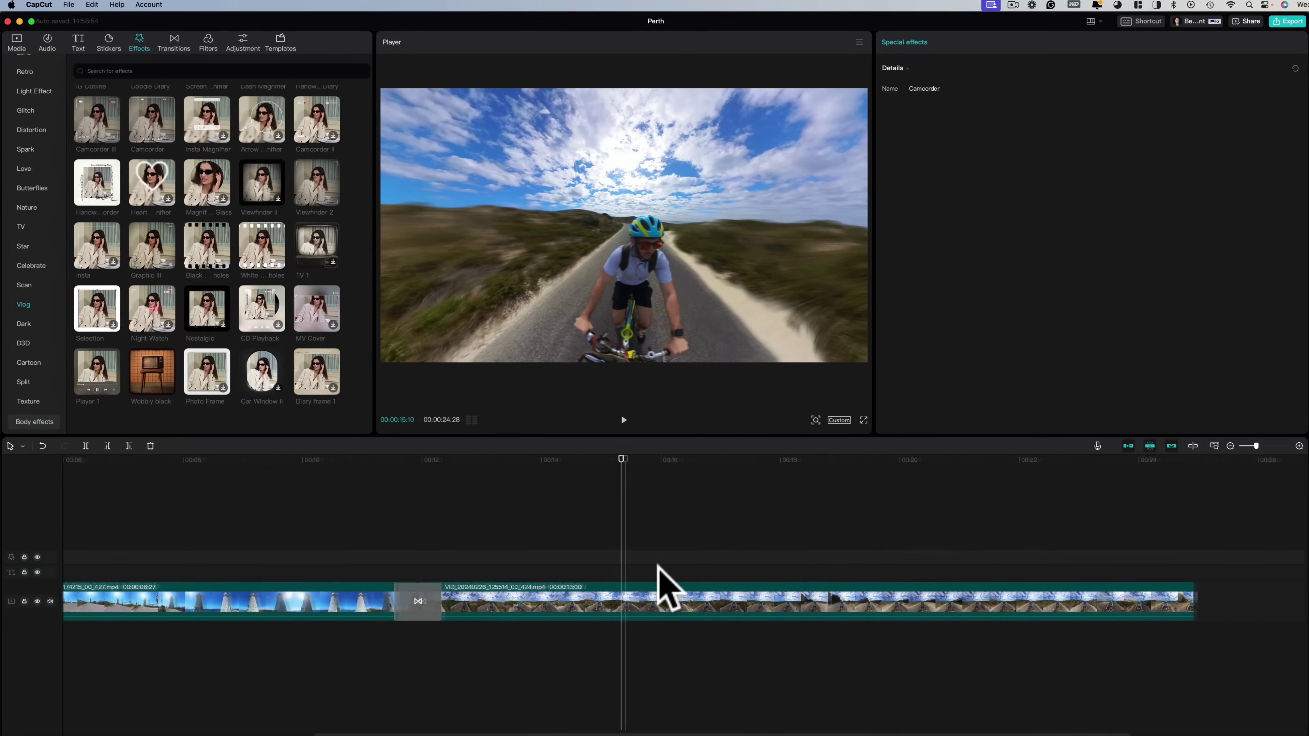
{"action": "left_click", "coordinate": [646, 605]}
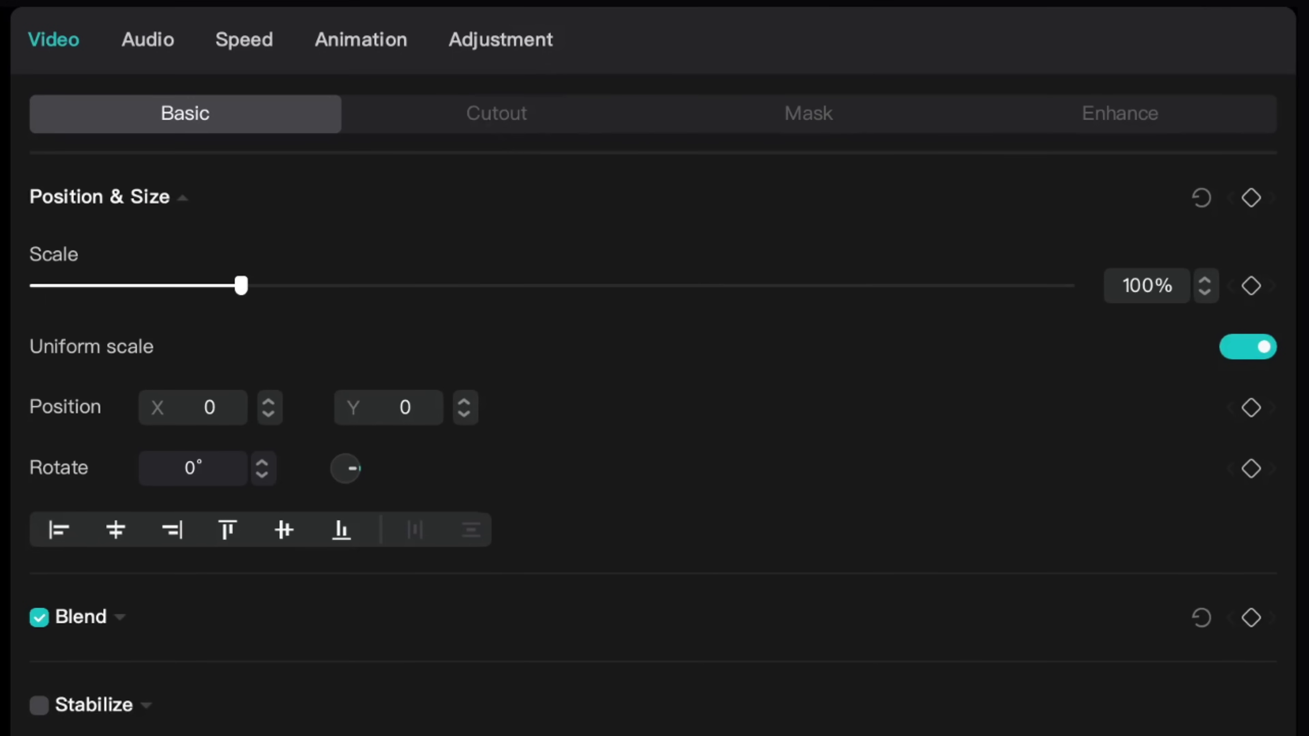
Step: Grade the clip with Temp -11, Hue -4, Saturation 20, Brightness 5, Contrast -14
{"action": "left_click", "coordinate": [487, 39]}
{"action": "scroll", "coordinate": [511, 500], "scroll_direction": "down", "scroll_amount": 5}
{"action": "scroll", "coordinate": [510, 503], "scroll_direction": "down", "scroll_amount": 8}
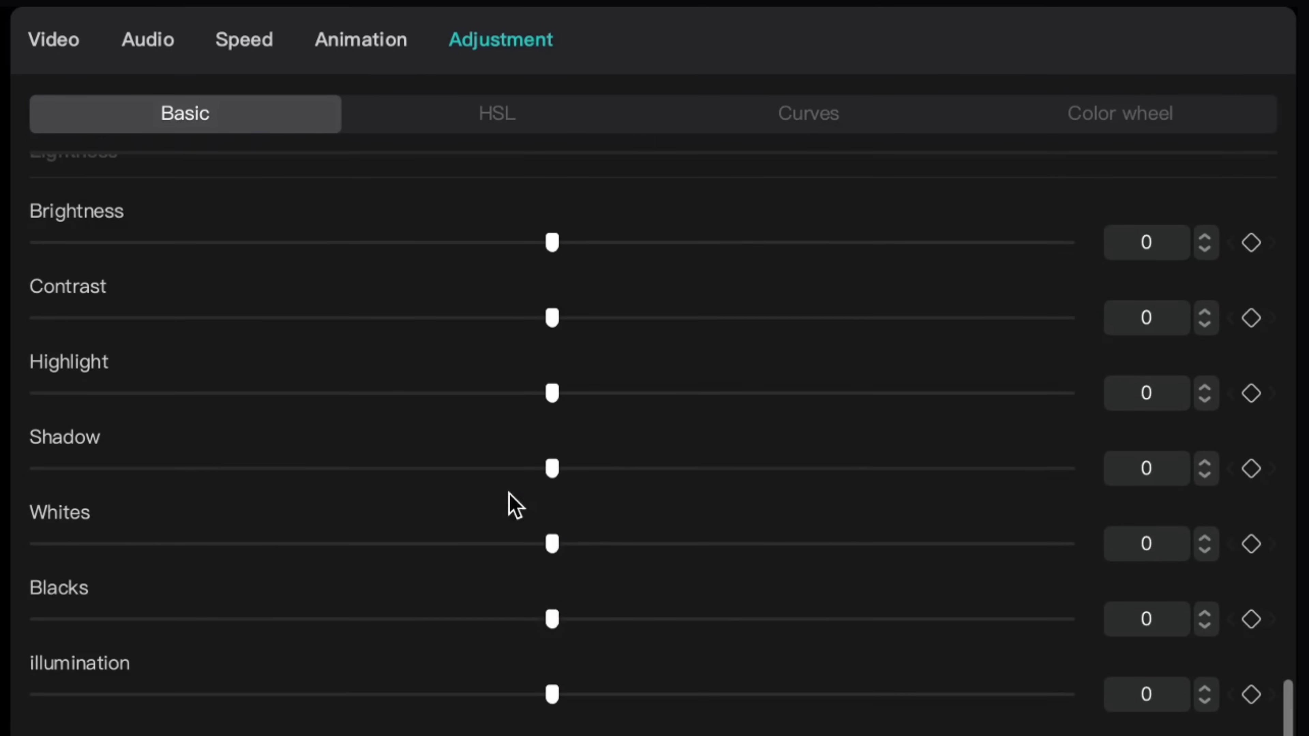
{"action": "scroll", "coordinate": [818, 549], "scroll_direction": "up", "scroll_amount": 5}
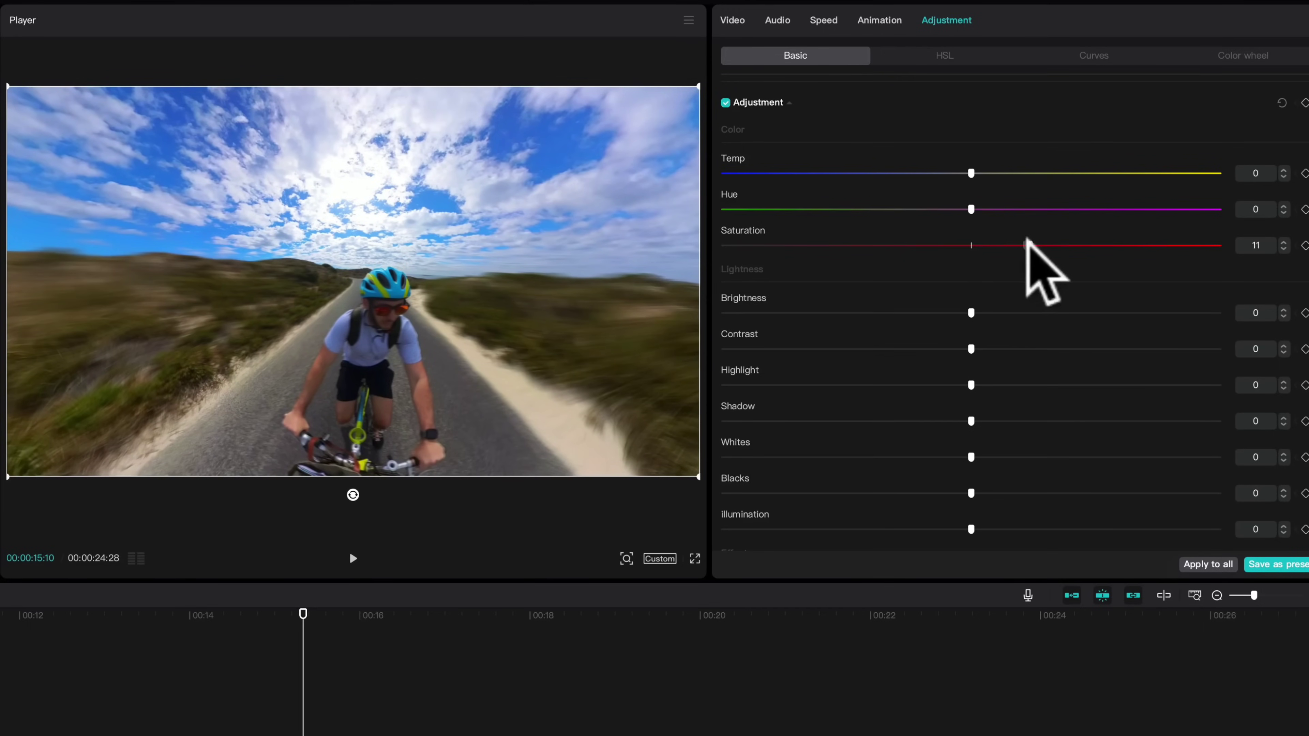
{"action": "scroll", "coordinate": [923, 191], "scroll_direction": "up", "scroll_amount": 1}
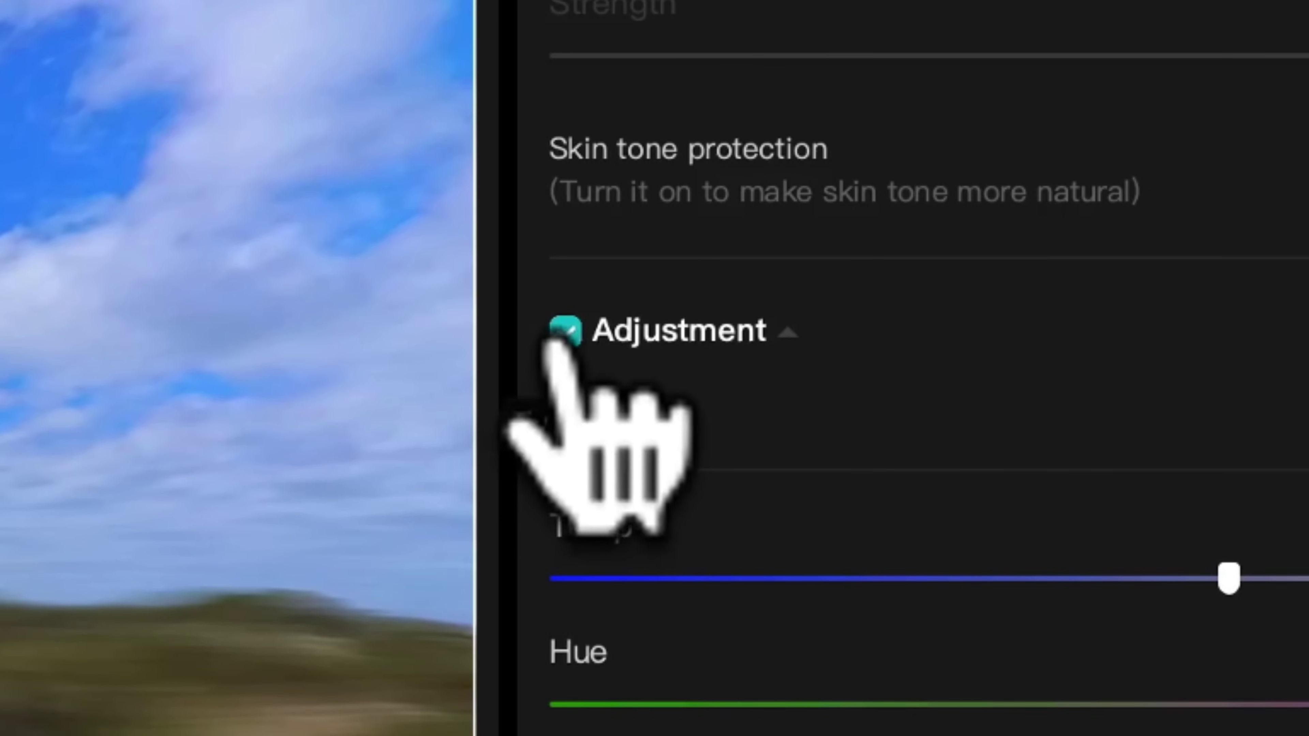
Step: Toggle the Adjustment checkbox to compare before and after, leaving the grade on
{"action": "left_click", "coordinate": [562, 335]}
{"action": "left_click", "coordinate": [565, 334]}
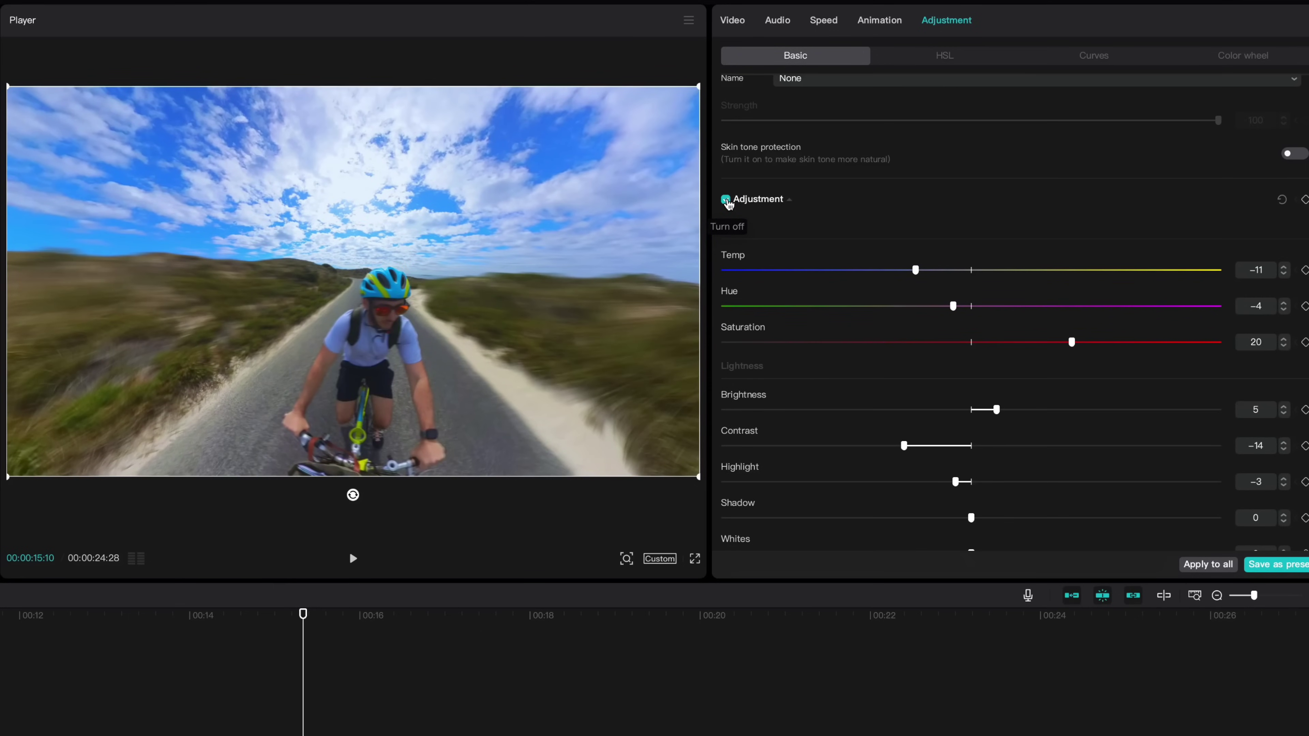
{"action": "left_click", "coordinate": [726, 200]}
{"action": "left_click", "coordinate": [726, 200]}
{"action": "left_click", "coordinate": [726, 200]}
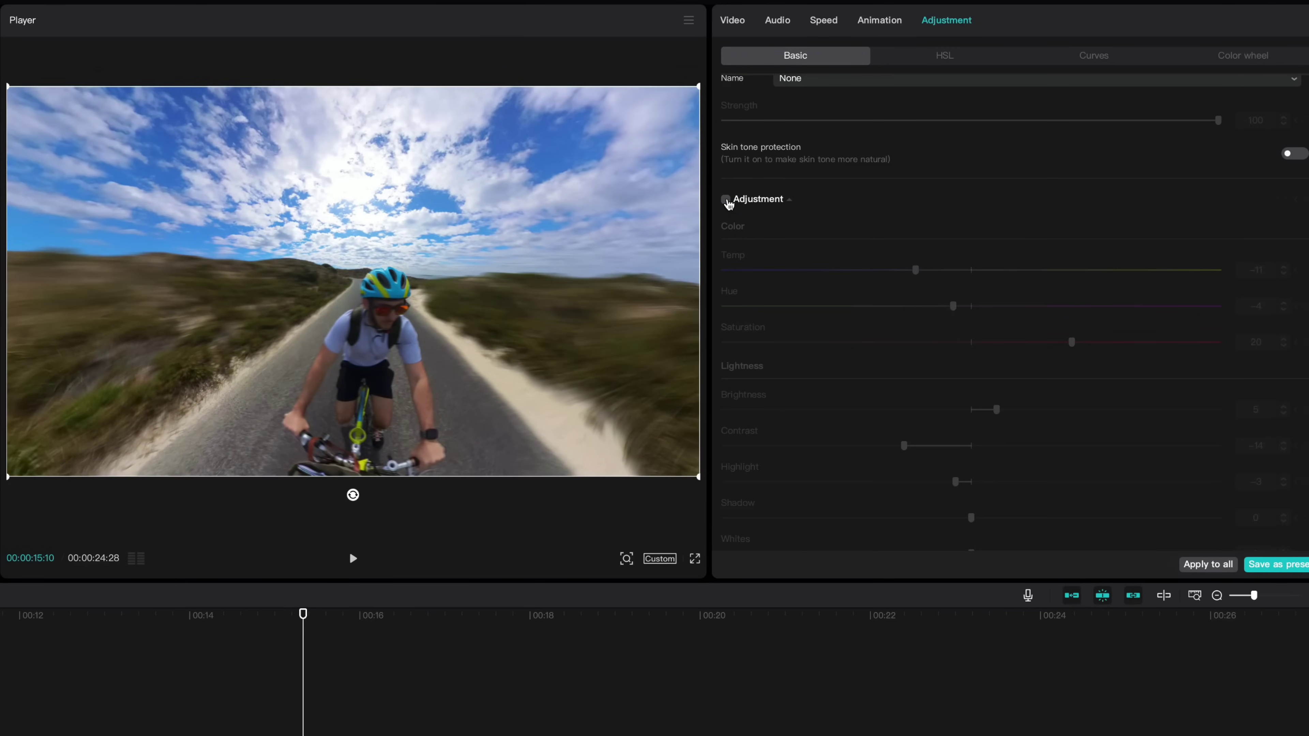
{"action": "left_click", "coordinate": [726, 200]}
{"action": "left_click", "coordinate": [726, 200]}
{"action": "left_click", "coordinate": [726, 200]}
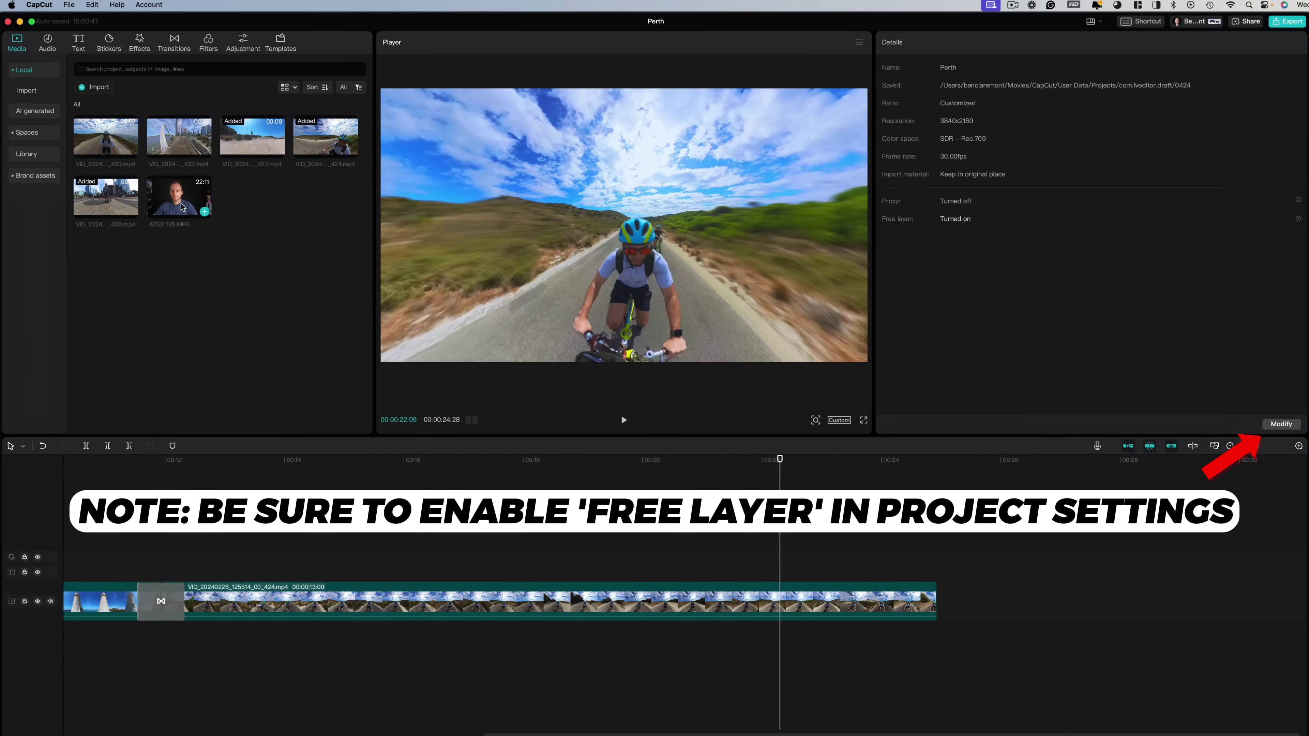
Step: Put A7S31125.MP4 on the main track with the Perth clips and stickers above from about 00:19
{"action": "left_click", "coordinate": [204, 211]}
{"action": "key", "text": "super+minus"}
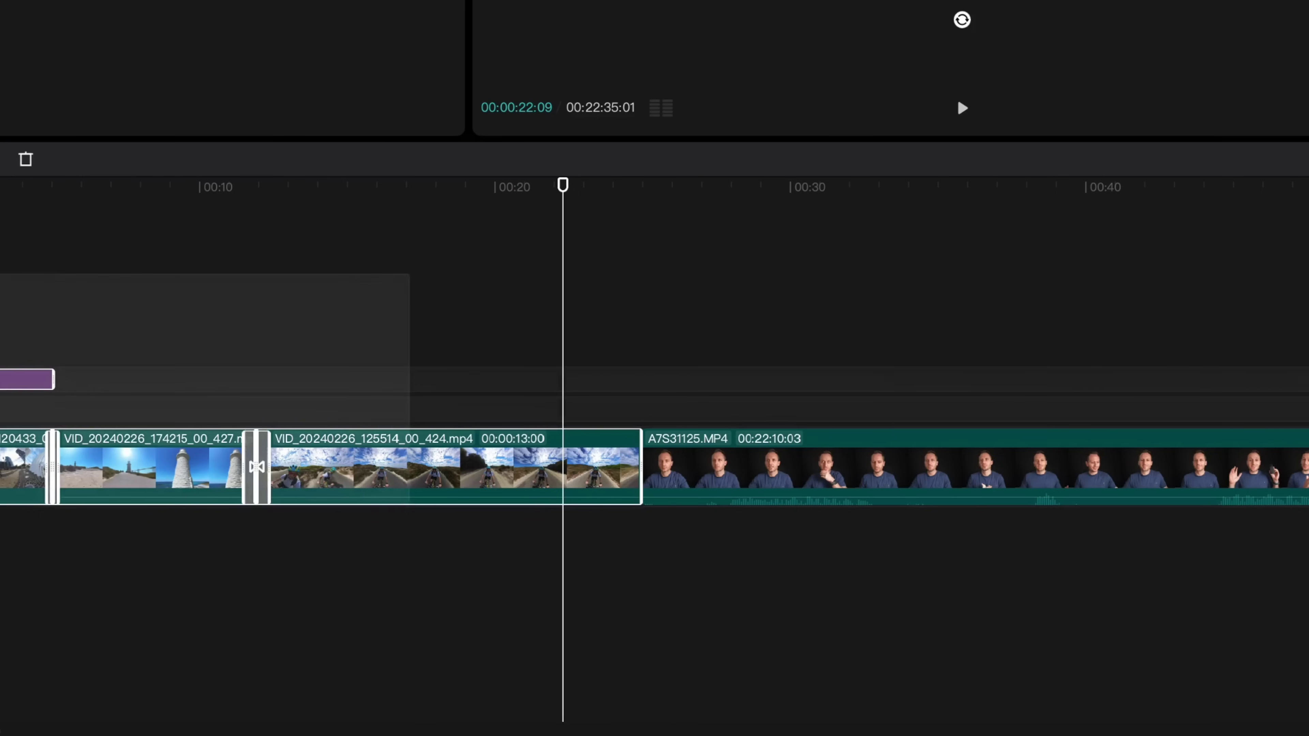
{"action": "left_click_drag", "start_coordinate": [410, 608], "coordinate": [549, 564]}
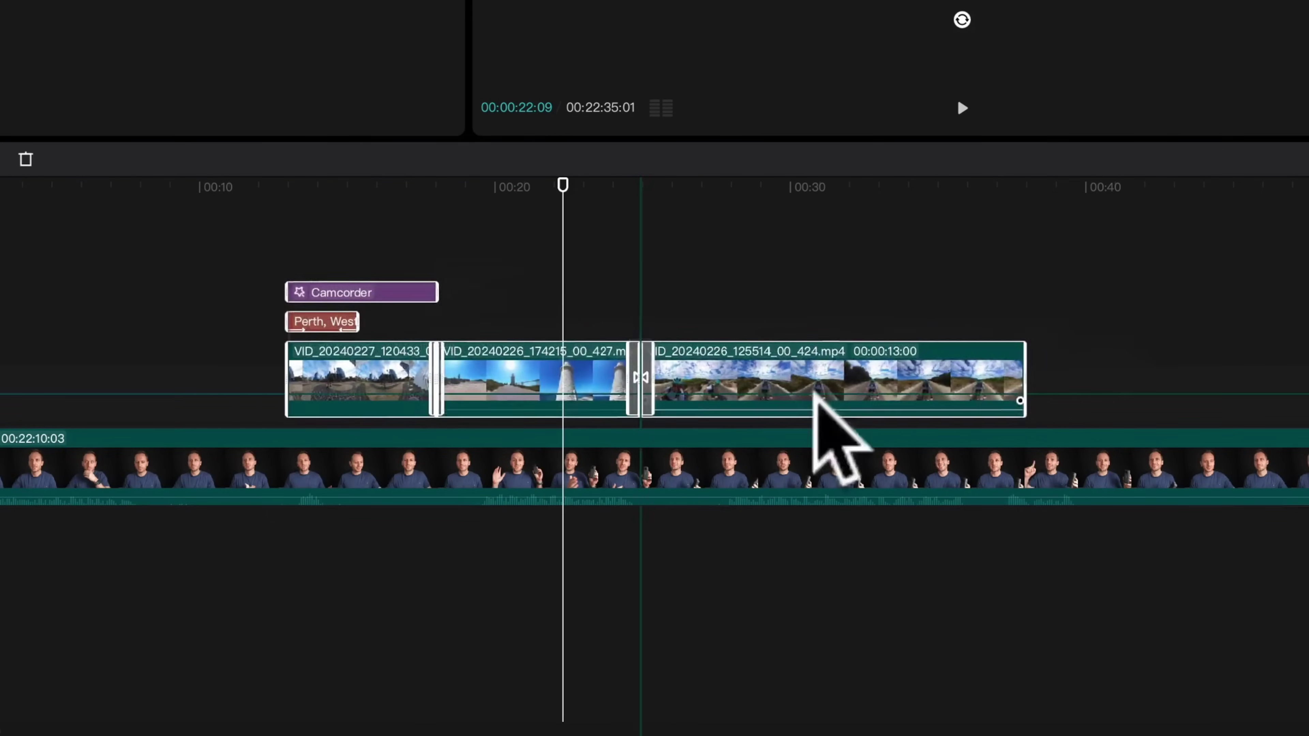
{"action": "left_click_drag", "start_coordinate": [814, 393], "coordinate": [1073, 409]}
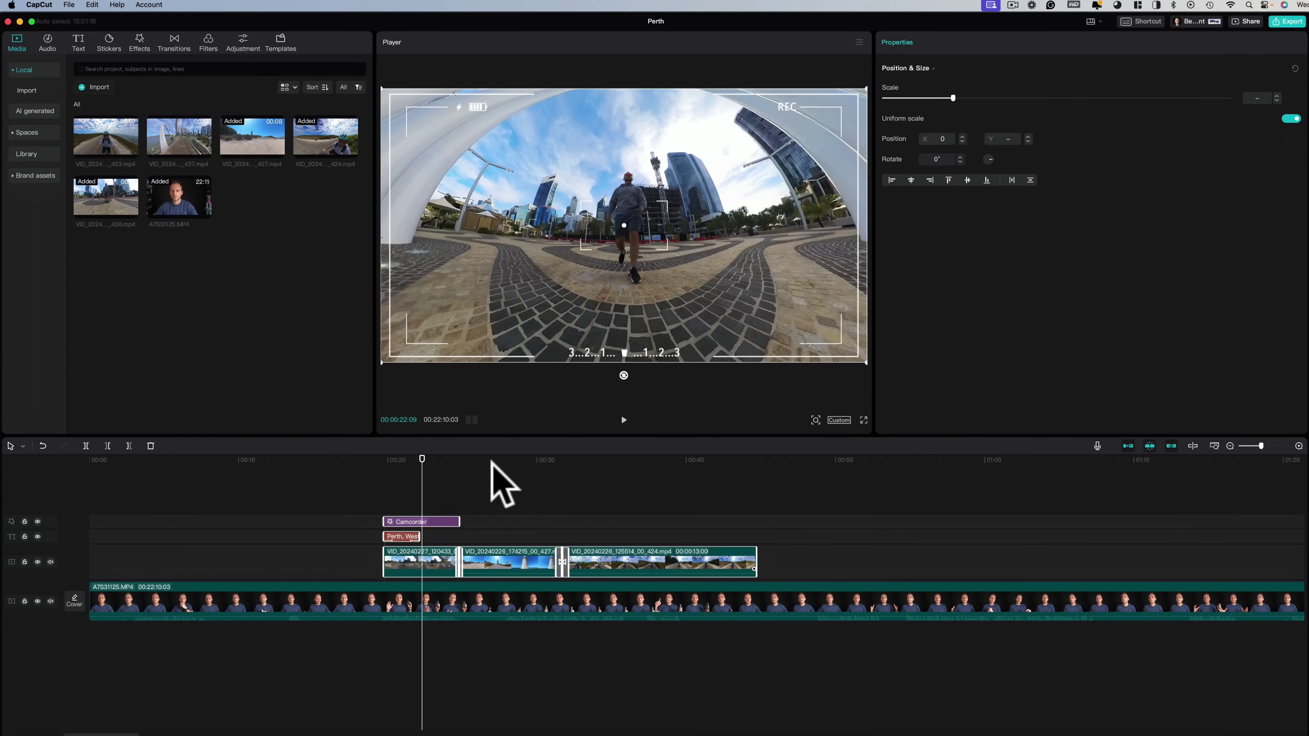
{"action": "left_click_drag", "start_coordinate": [488, 459], "coordinate": [752, 459]}
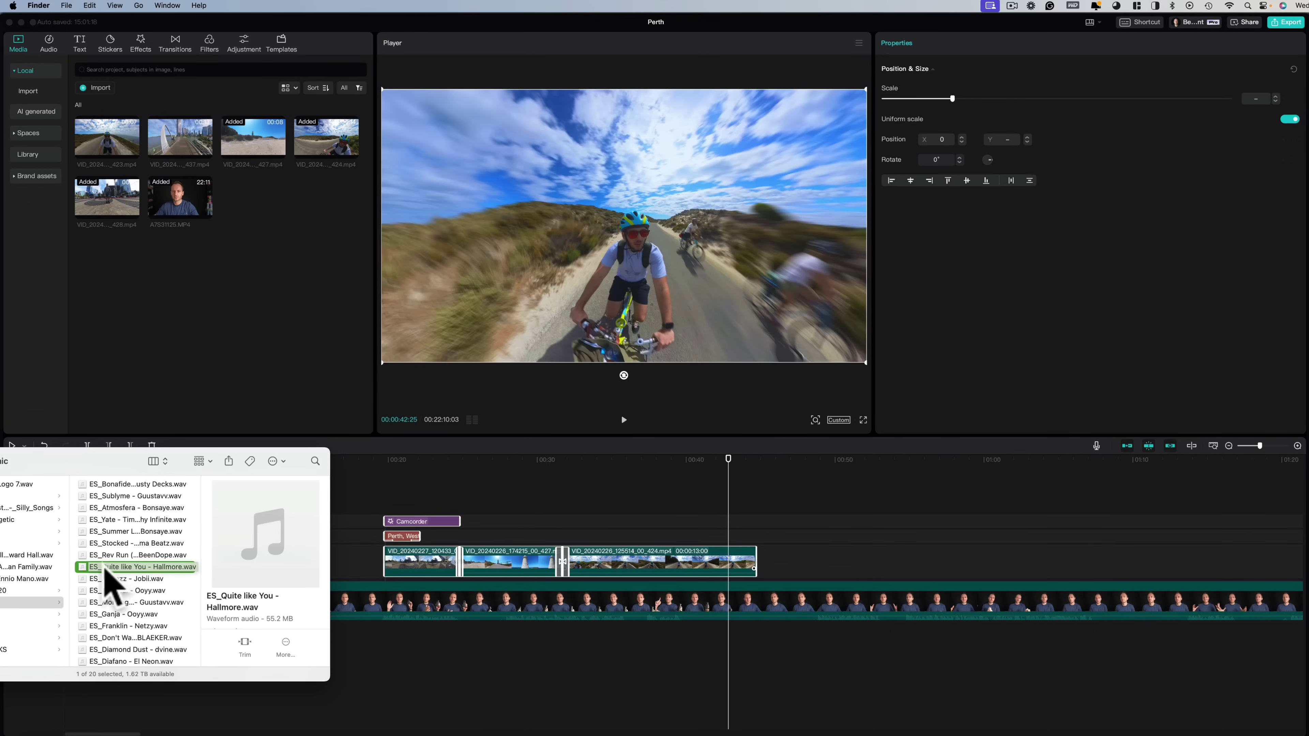
Step: Add ES_Quite like You.wav at 00:00 and lower its volume to about -16.8dB
{"action": "left_click_drag", "start_coordinate": [85, 572], "coordinate": [458, 678]}
{"action": "left_click_drag", "start_coordinate": [839, 628], "coordinate": [322, 639]}
{"action": "left_click_drag", "start_coordinate": [601, 639], "coordinate": [600, 645]}
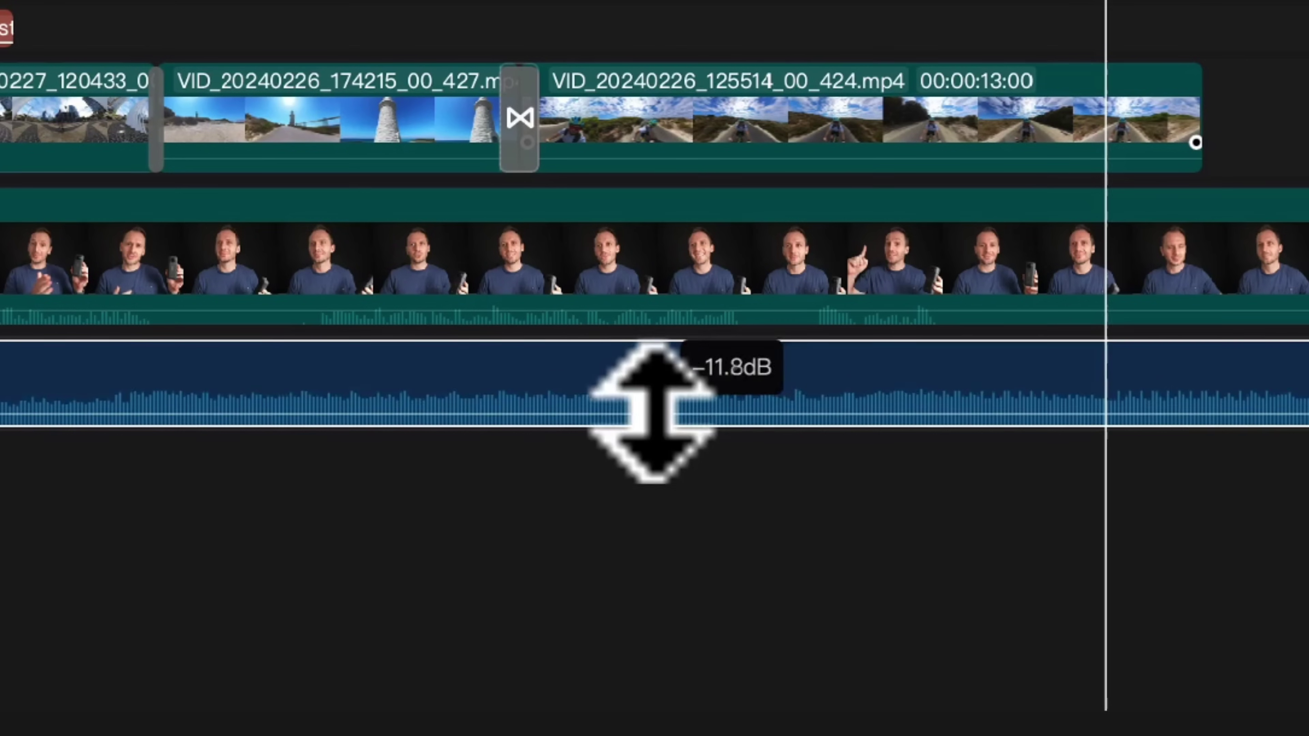
{"action": "left_click_drag", "start_coordinate": [652, 411], "coordinate": [658, 416]}
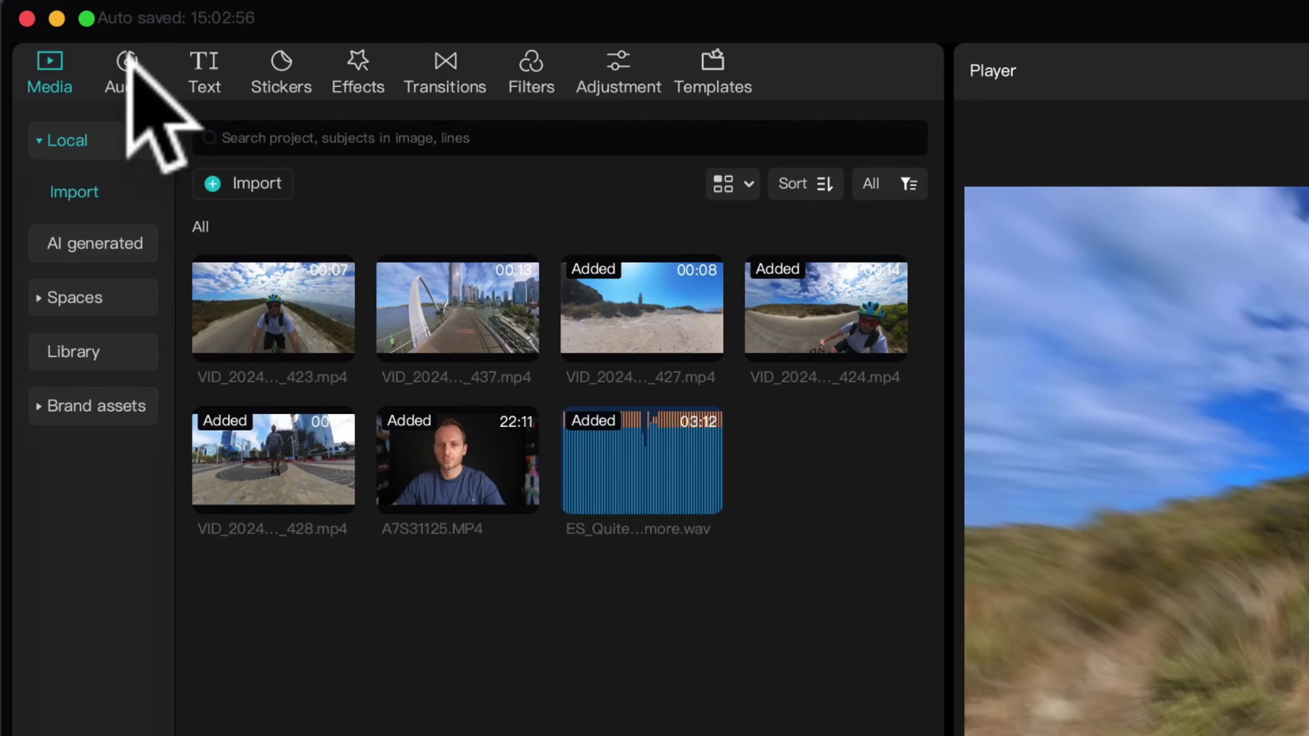
Step: Search sound effects for 'wind' and add Wind sound effect 2_1 to its own audio track
{"action": "left_click", "coordinate": [127, 61]}
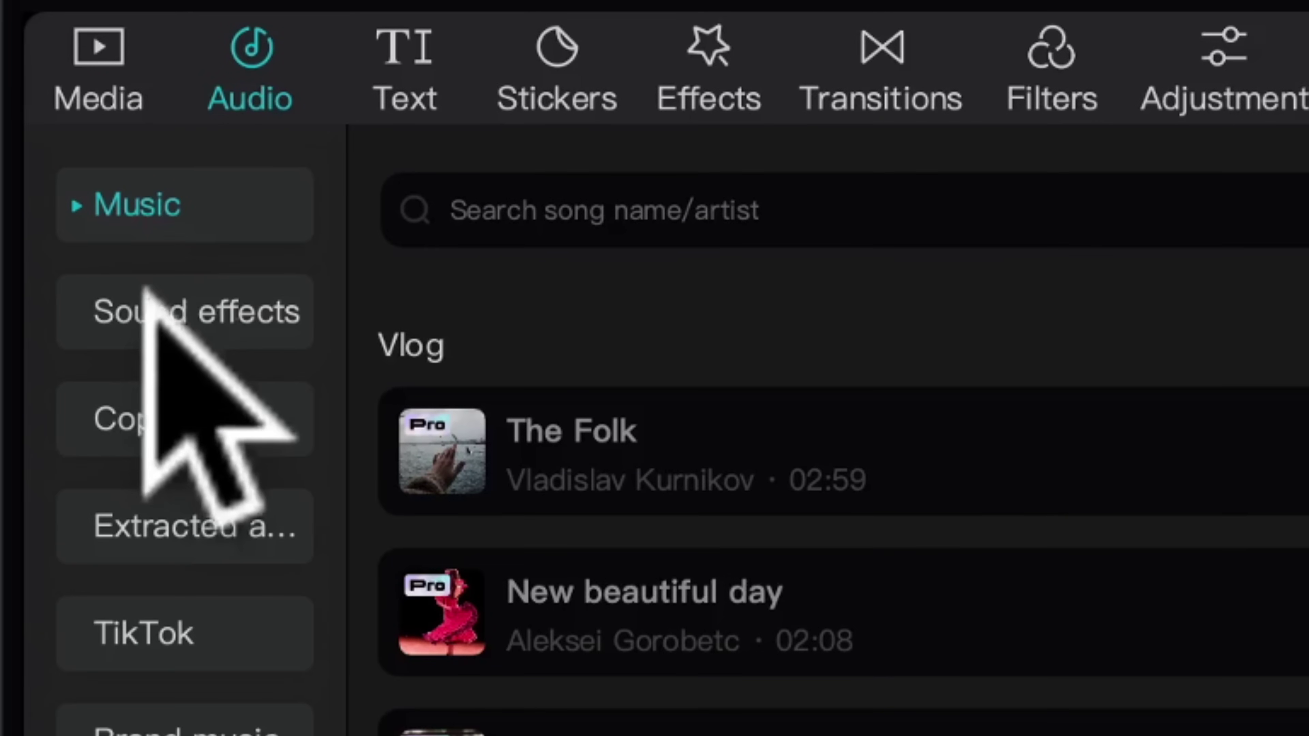
{"action": "left_click", "coordinate": [76, 187]}
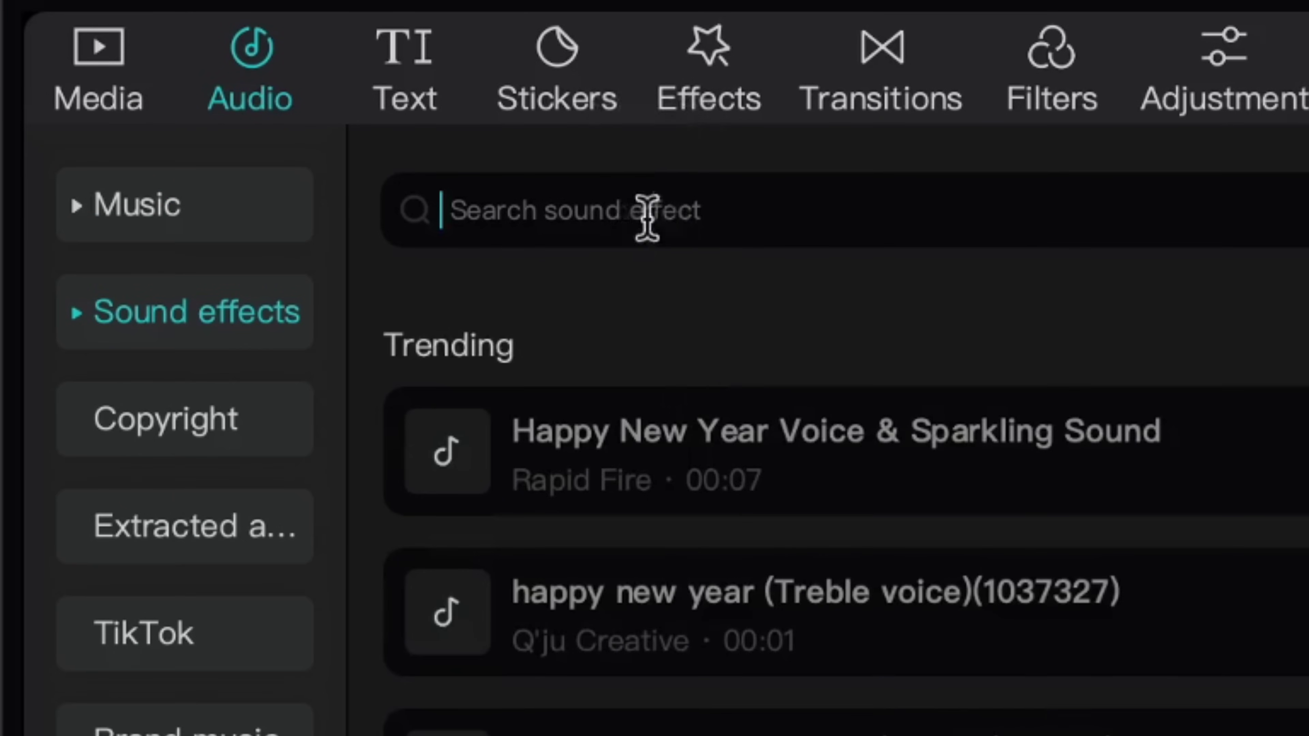
{"action": "left_click", "coordinate": [652, 224]}
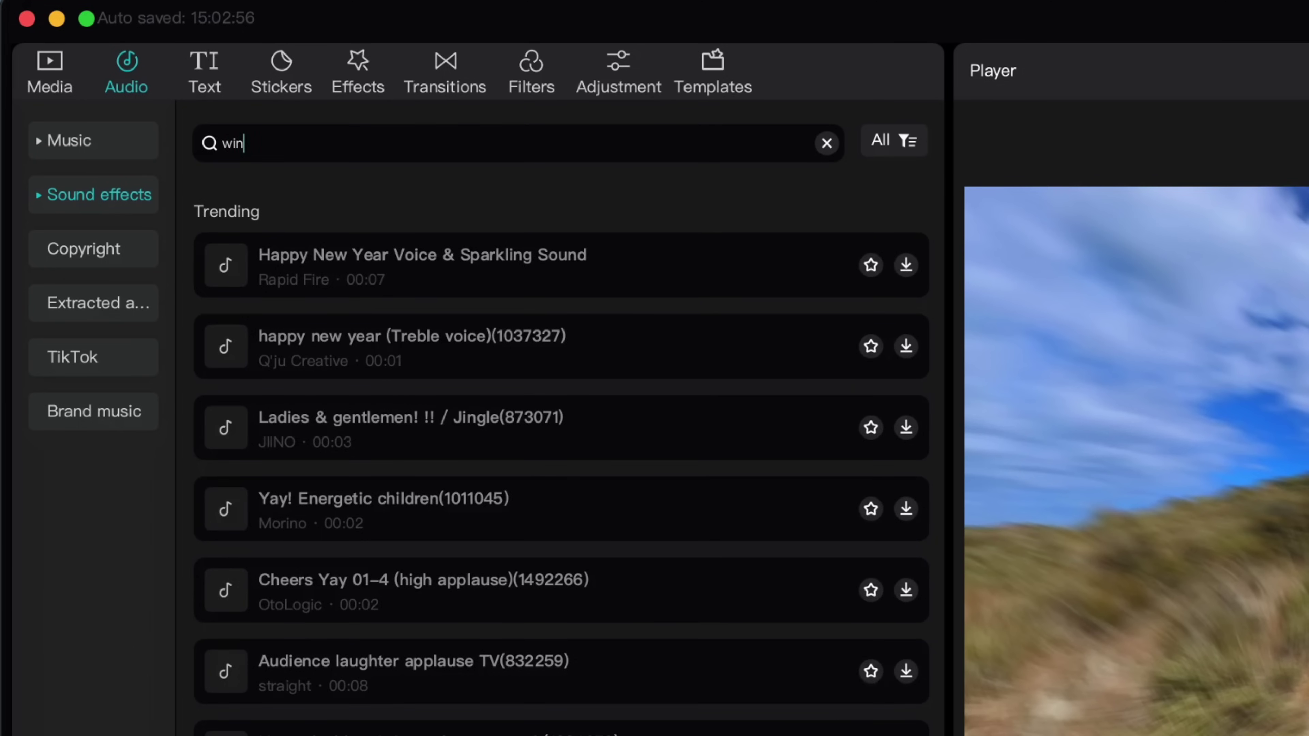
{"action": "type", "text": "wind"}
{"action": "key", "text": "Return"}
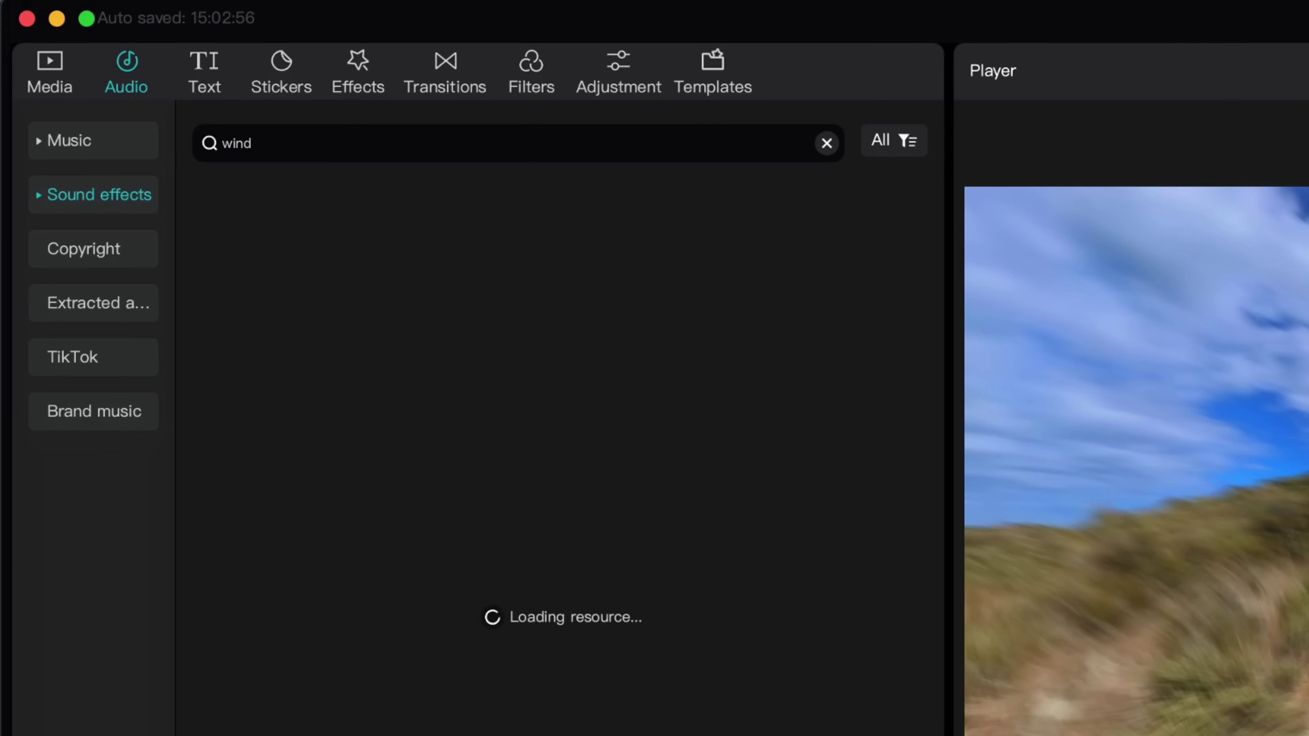
{"action": "scroll", "coordinate": [510, 655], "scroll_direction": "down", "scroll_amount": 5}
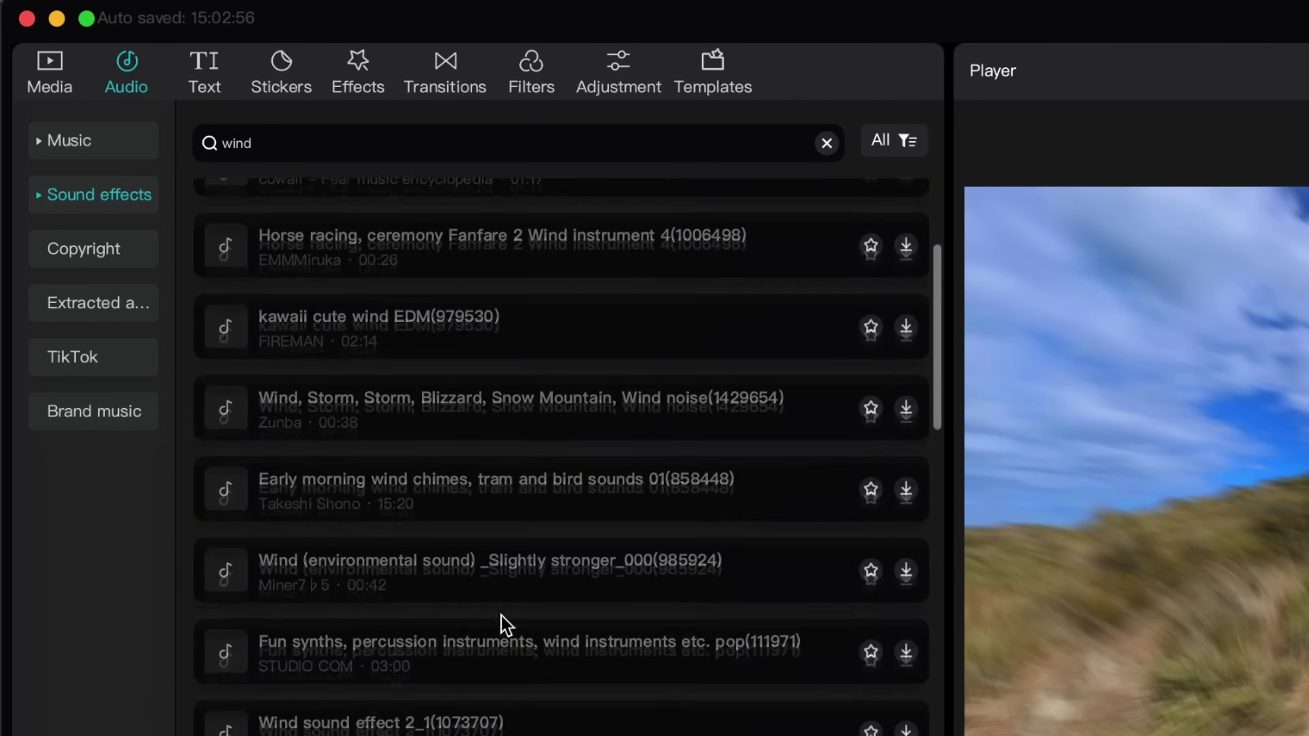
{"action": "left_click", "coordinate": [335, 691]}
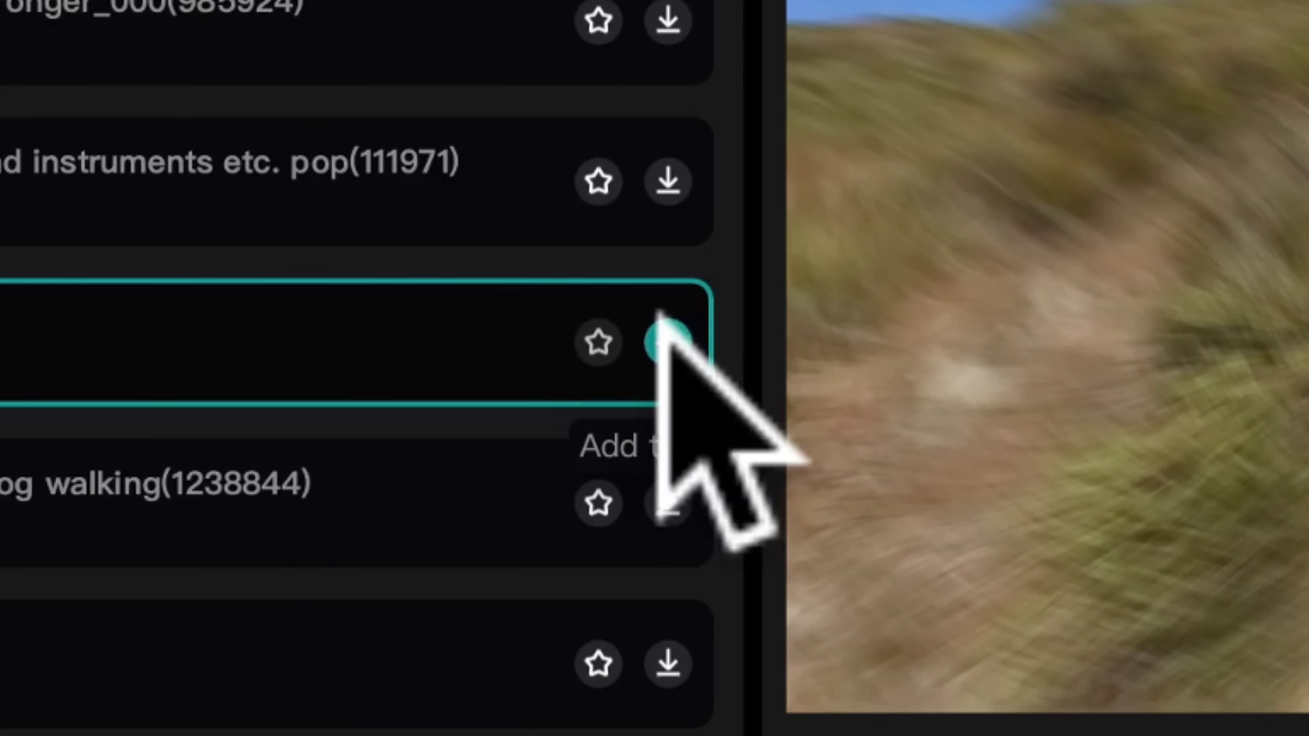
{"action": "left_click", "coordinate": [667, 341]}
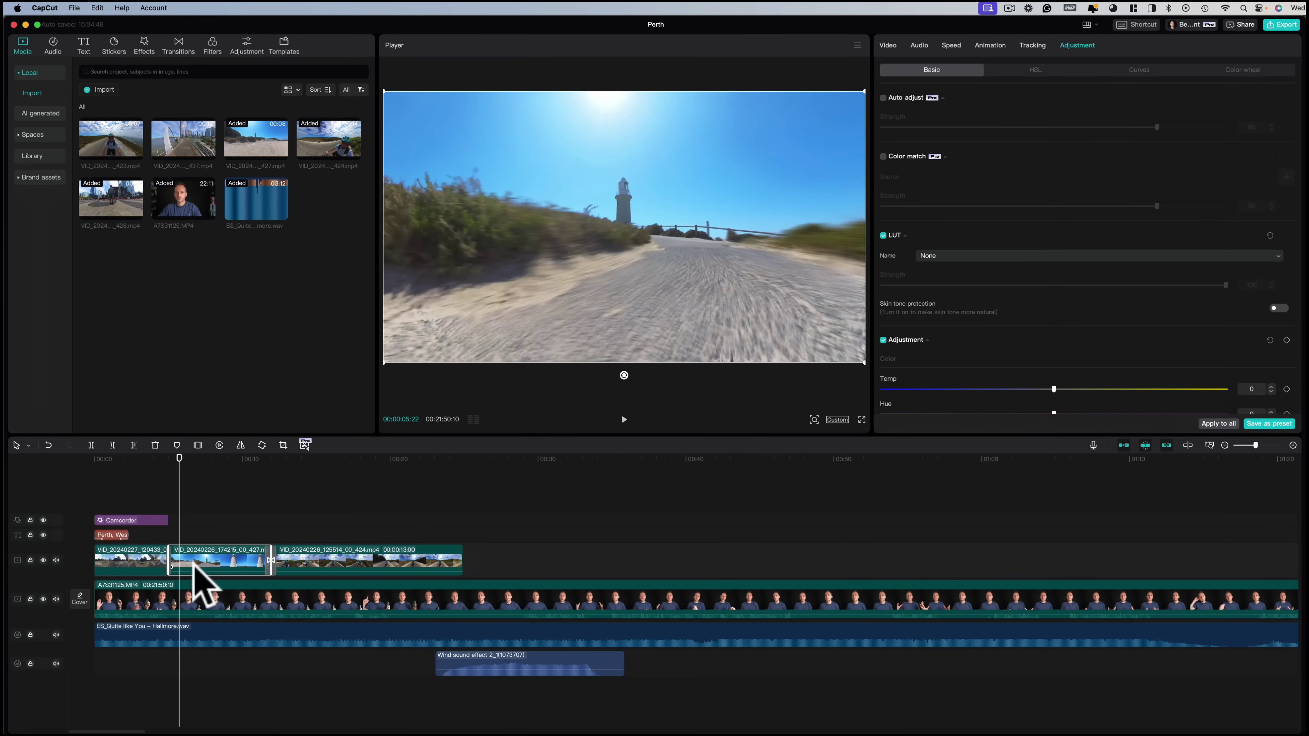
Step: Preview the edit around 00:17 and start exporting the finished video
{"action": "left_click_drag", "start_coordinate": [243, 464], "coordinate": [358, 503]}
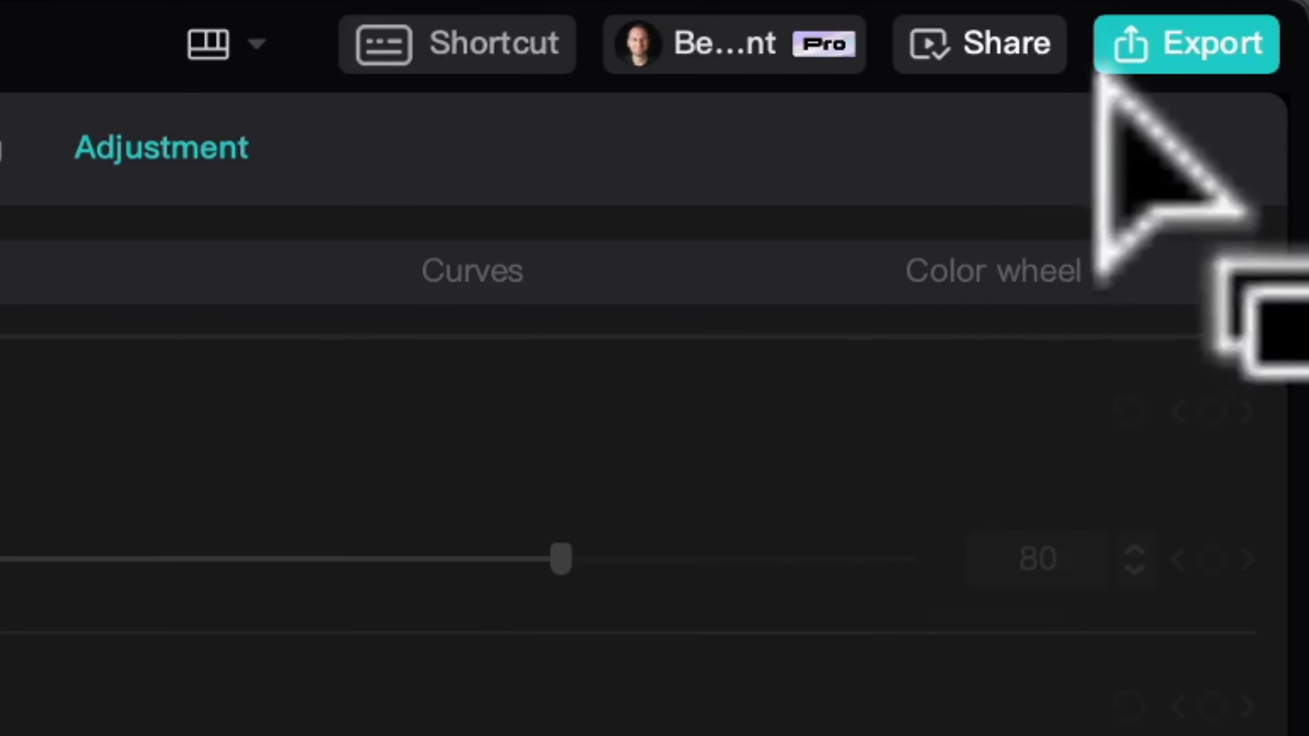
{"action": "left_click", "coordinate": [1272, 24]}
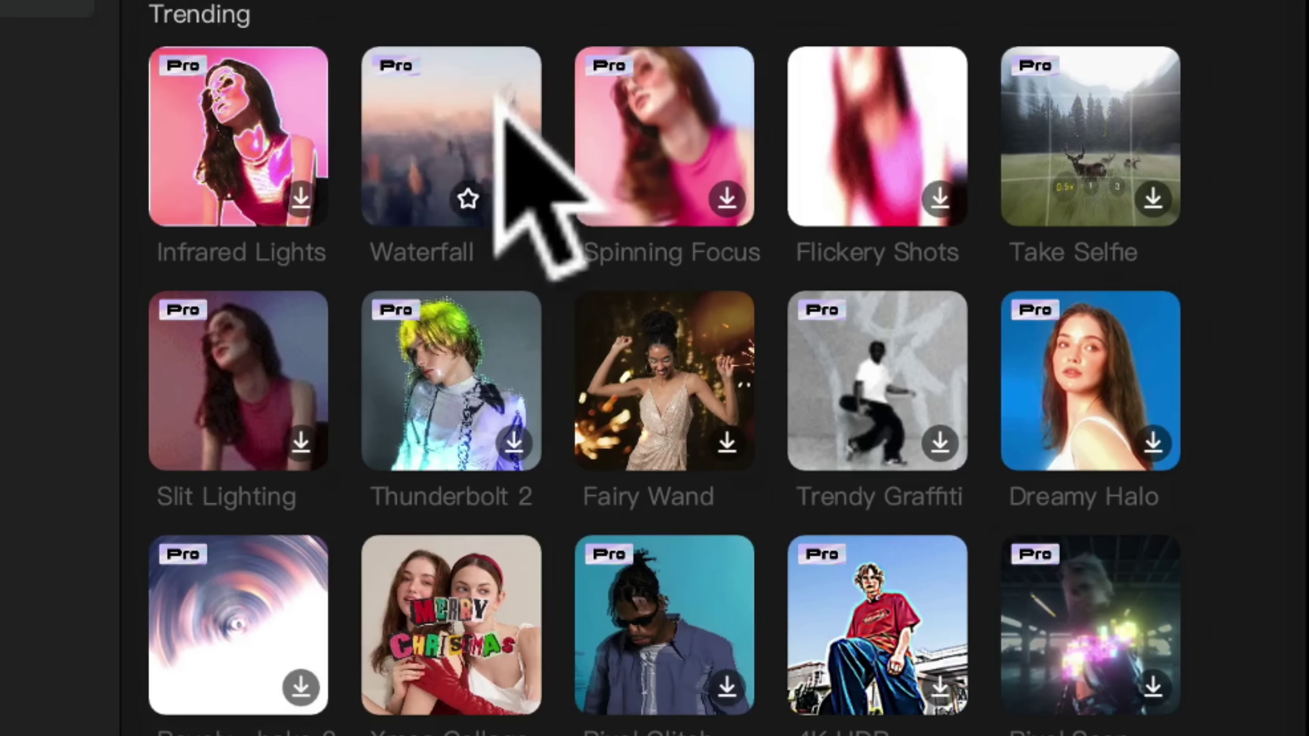
Step: Scroll through the grid of trending video effects
{"action": "scroll", "coordinate": [507, 113], "scroll_direction": "down", "scroll_amount": 20}
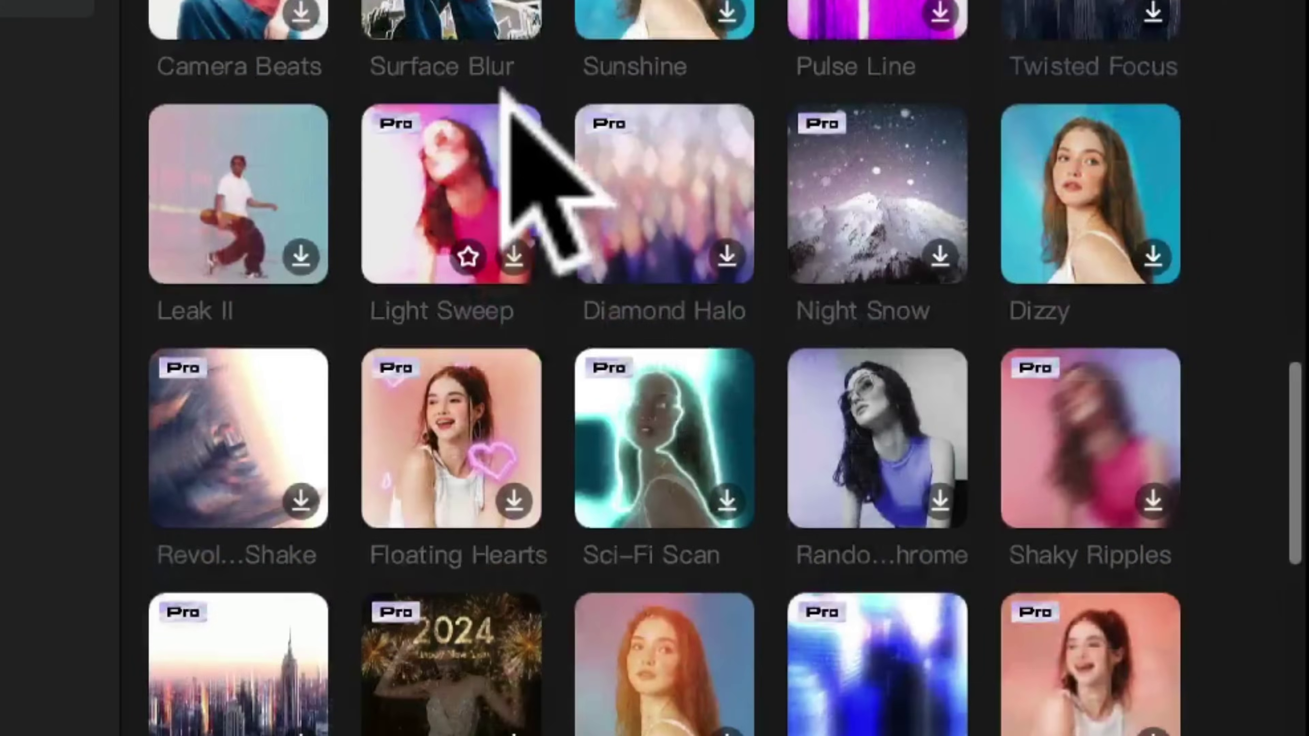
{"action": "scroll", "coordinate": [510, 124], "scroll_direction": "down", "scroll_amount": 15}
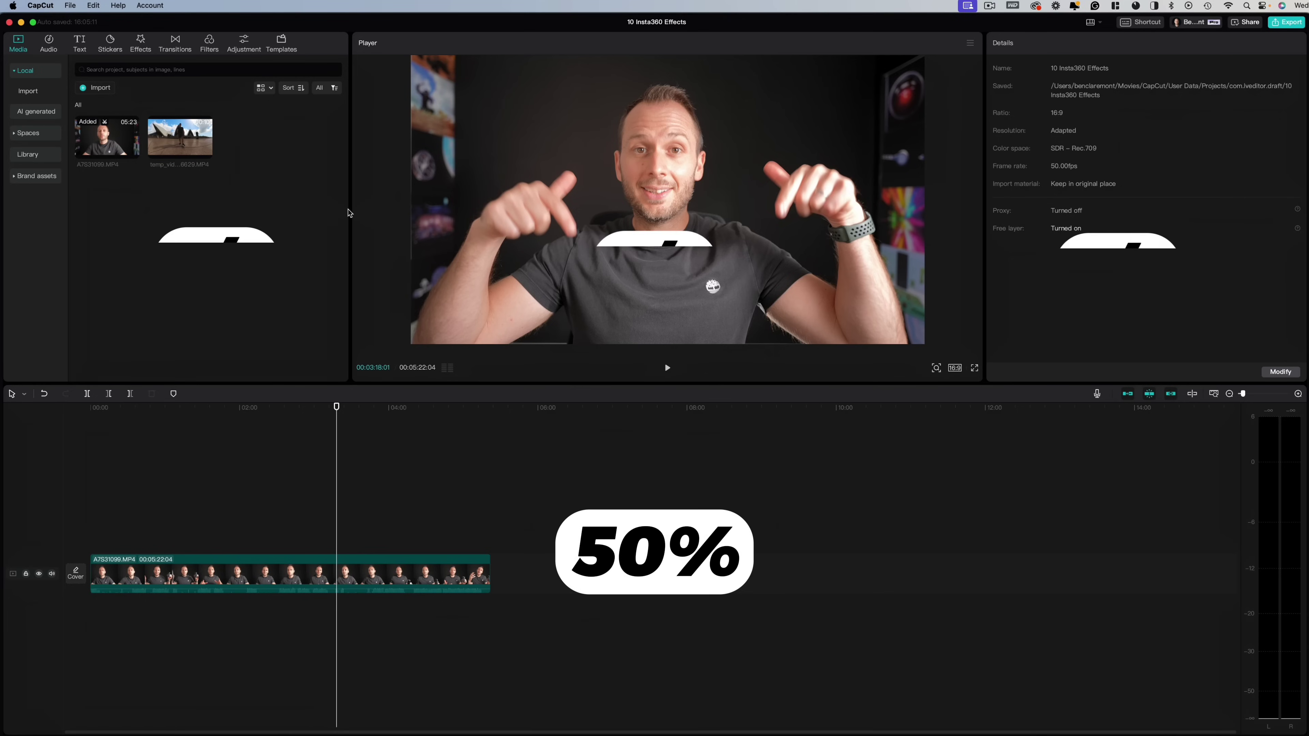
Step: Widen the media and settings panels and move the relight source to the top of the preview
{"action": "left_click_drag", "start_coordinate": [349, 213], "coordinate": [434, 213]}
{"action": "left_click_drag", "start_coordinate": [985, 303], "coordinate": [903, 303]}
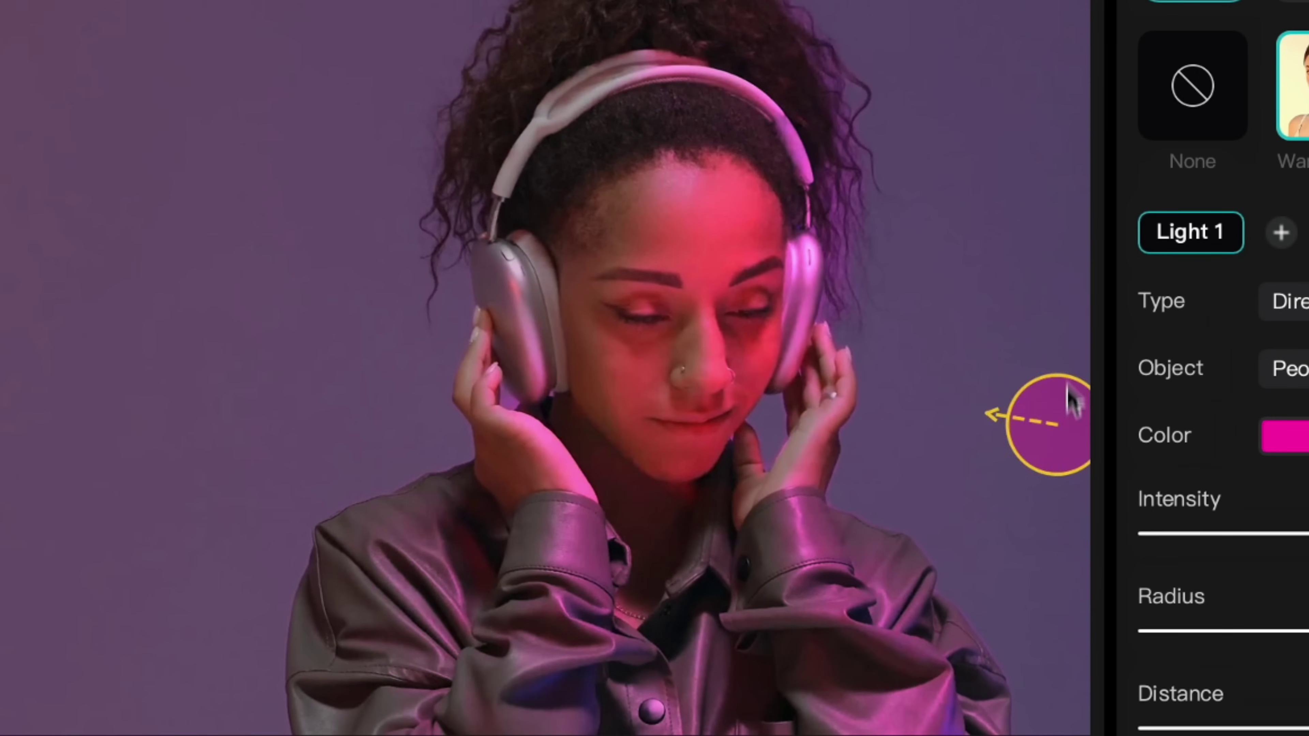
{"action": "left_click_drag", "start_coordinate": [1068, 385], "coordinate": [1028, 31]}
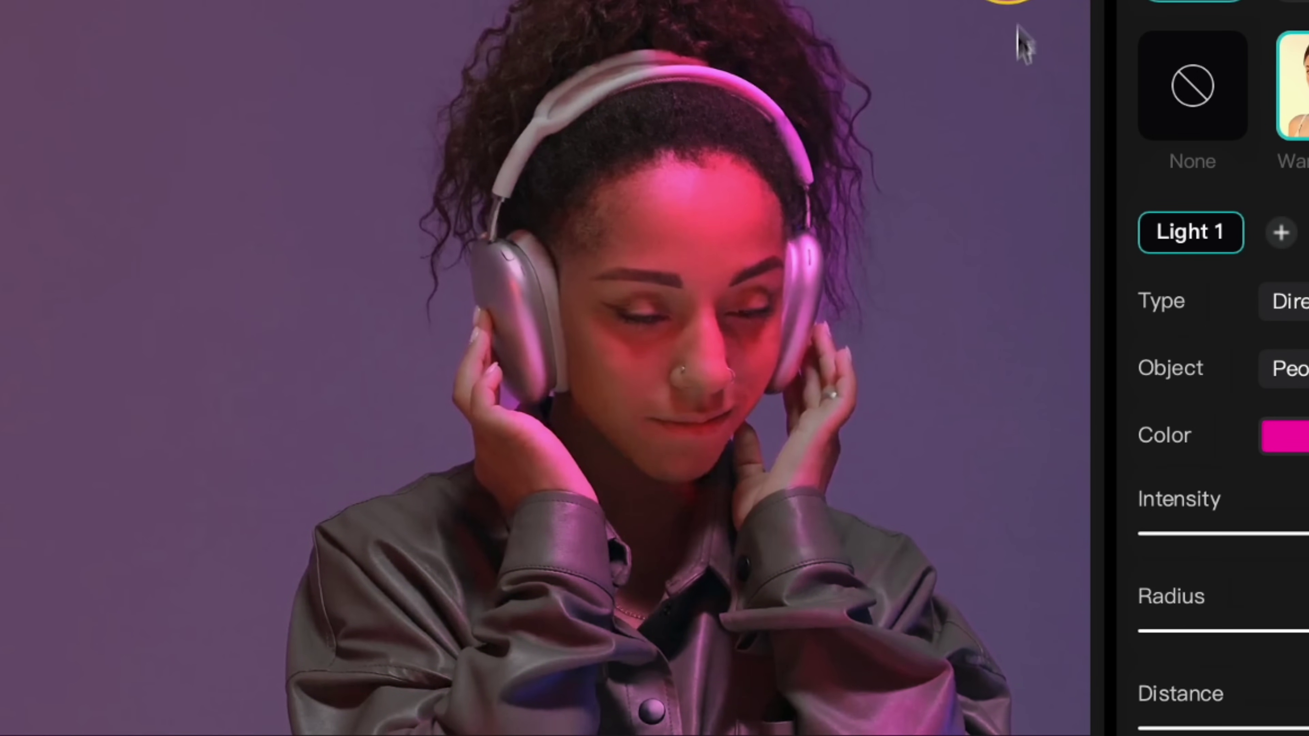